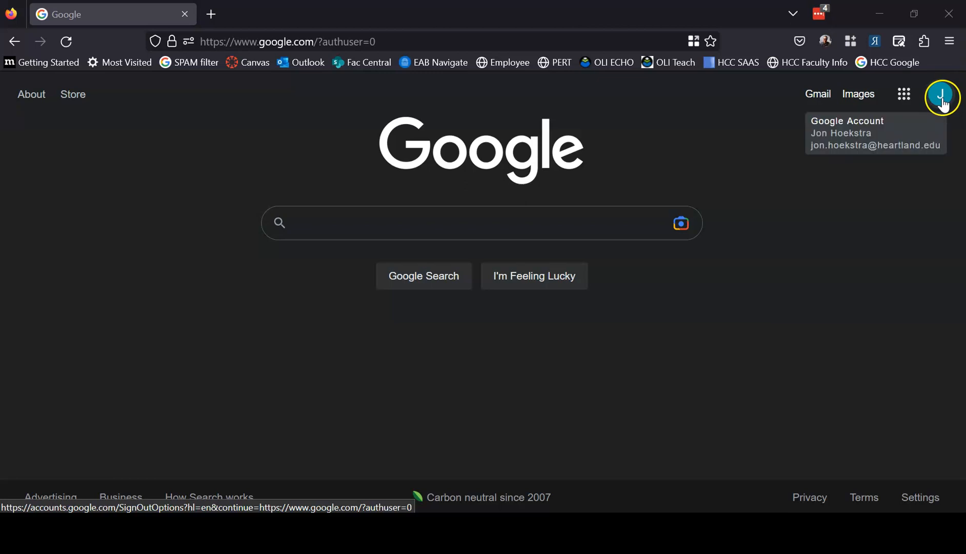
# Open Google Sheets from the Google apps and create a new blank spreadsheet
pyautogui.click(904, 97)
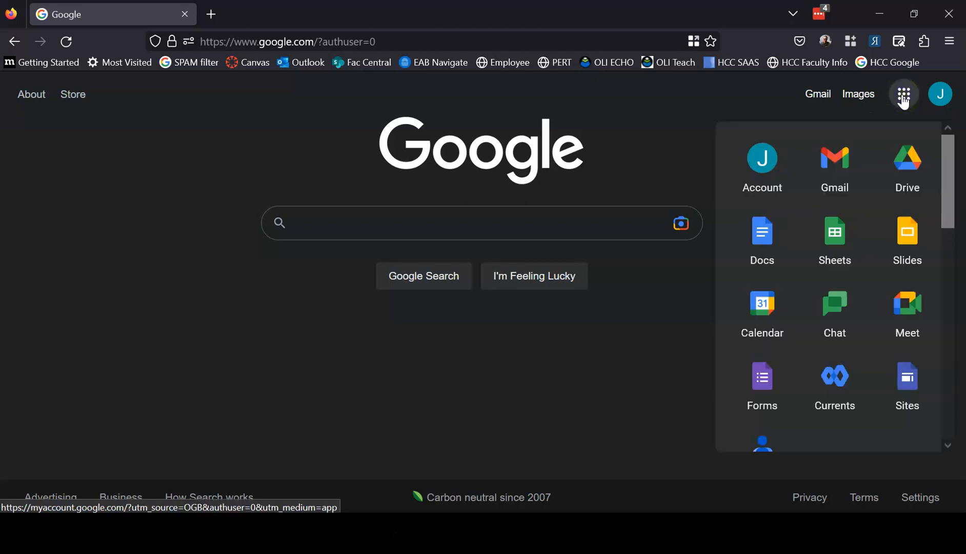
pyautogui.click(836, 243)
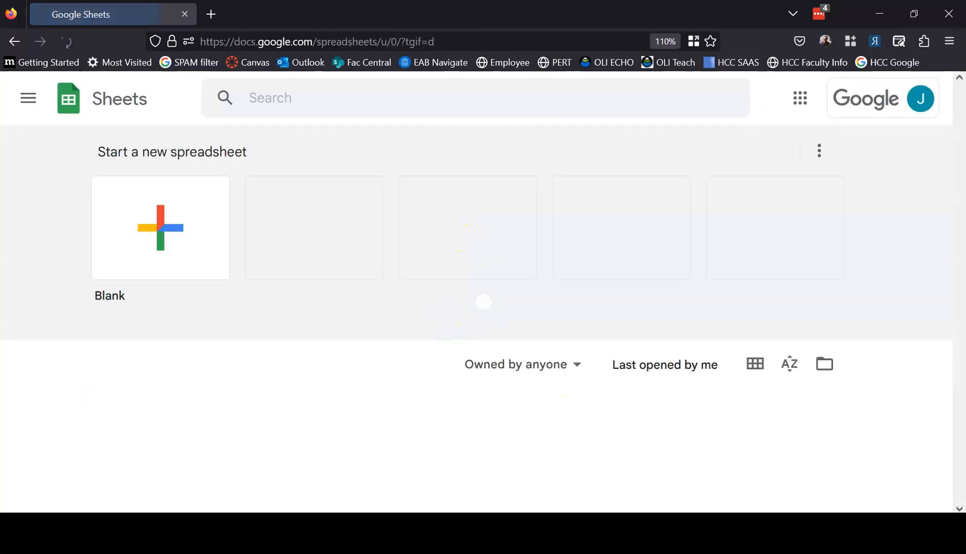
pyautogui.click(162, 233)
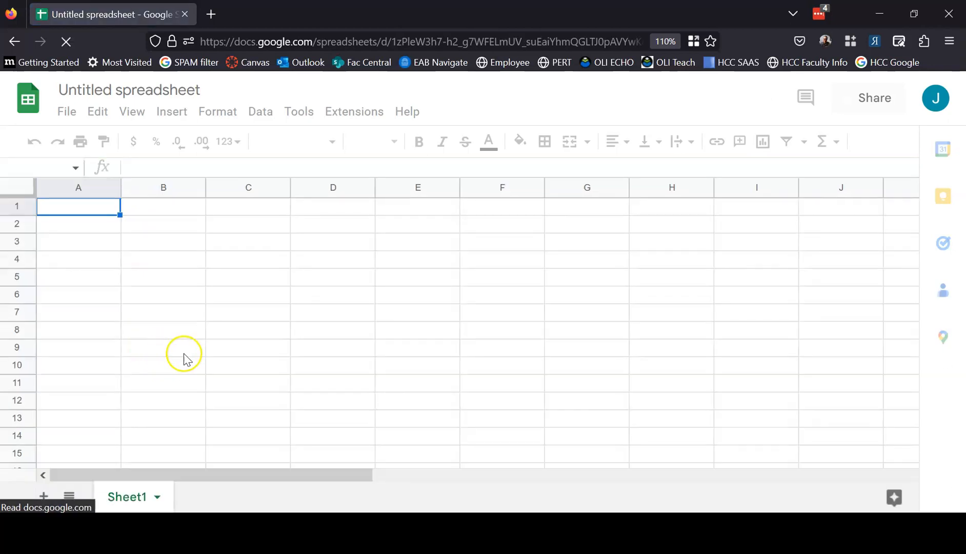
# Rename the spreadsheet as "Bar Graph"
pyautogui.click(203, 84)
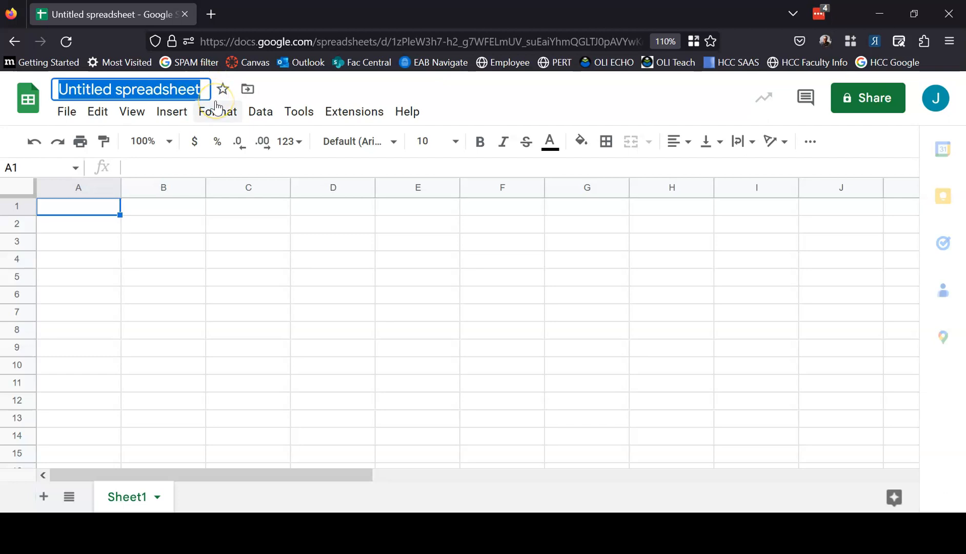
pyautogui.write('Bar GRap')
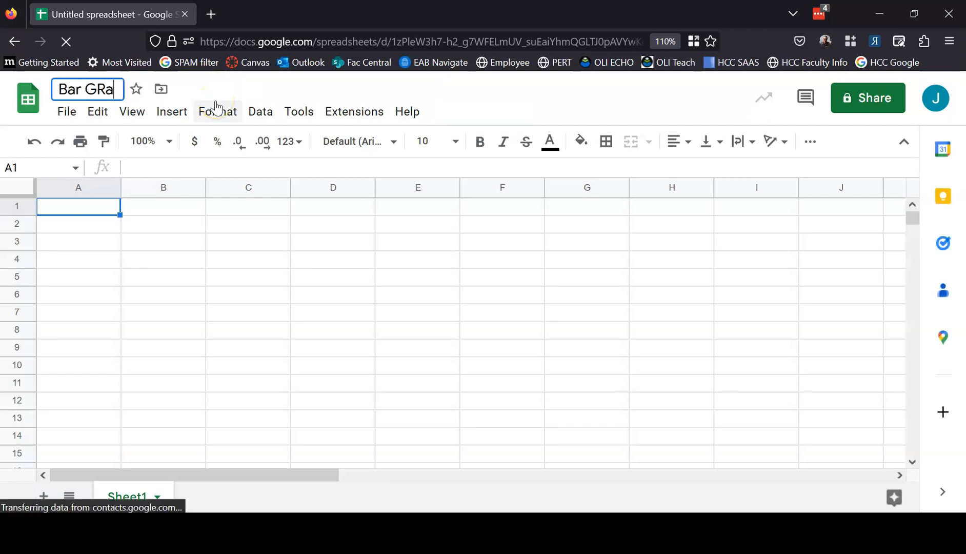
pyautogui.press('BackSpace')
pyautogui.press('BackSpace')
pyautogui.press('BackSpace')
pyautogui.write('raph')
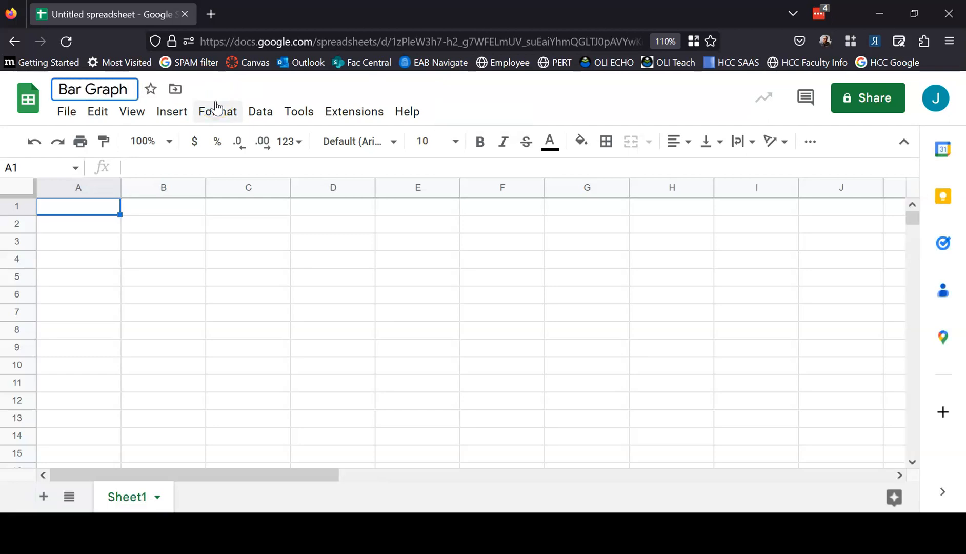
pyautogui.click(309, 285)
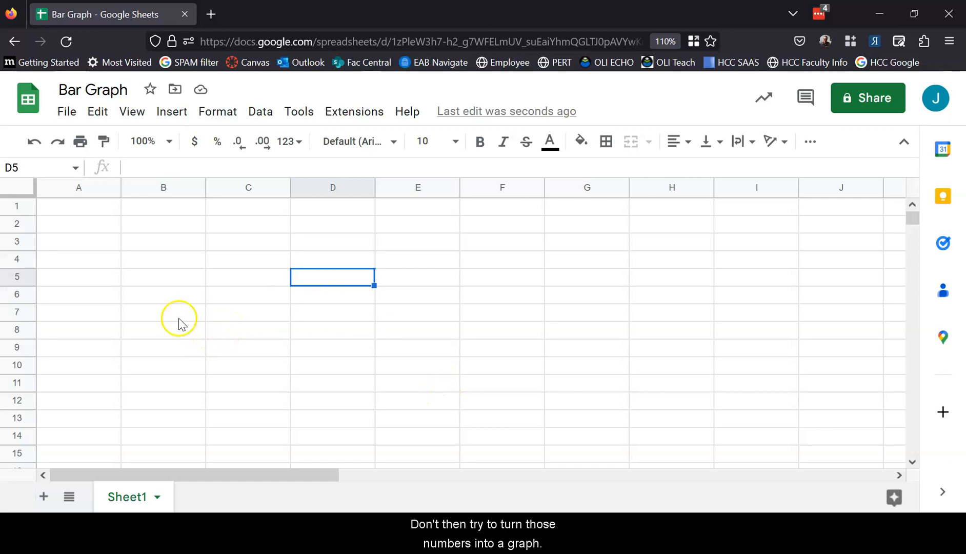
# Add a second sheet and enter the labels "Hat ON" in C6 and "Hat OFF" in C7
pyautogui.click(43, 497)
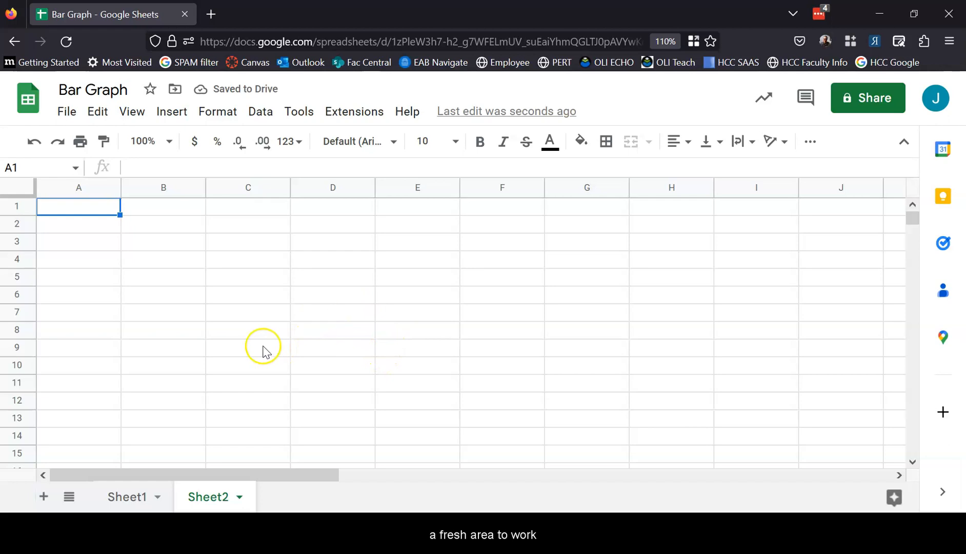
pyautogui.click(260, 298)
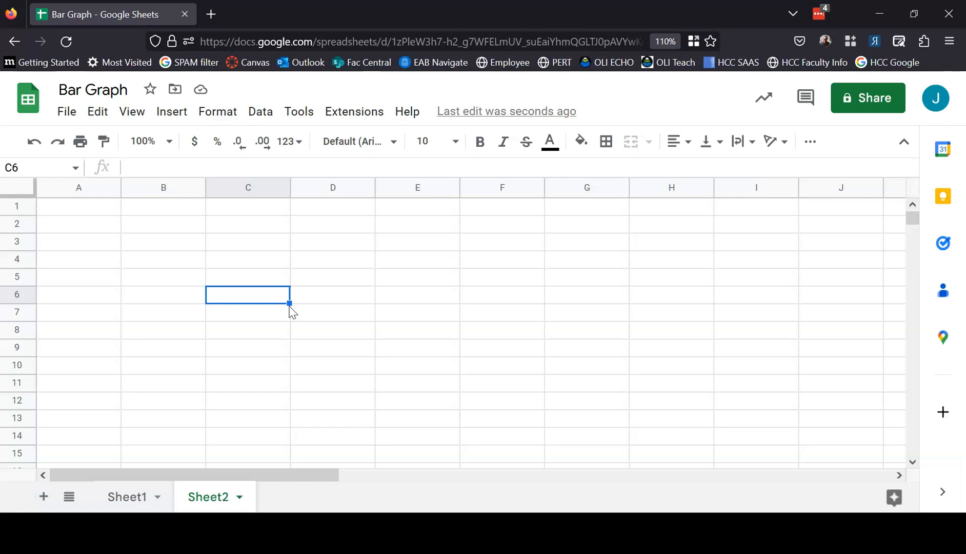
pyautogui.write('Hat ON')
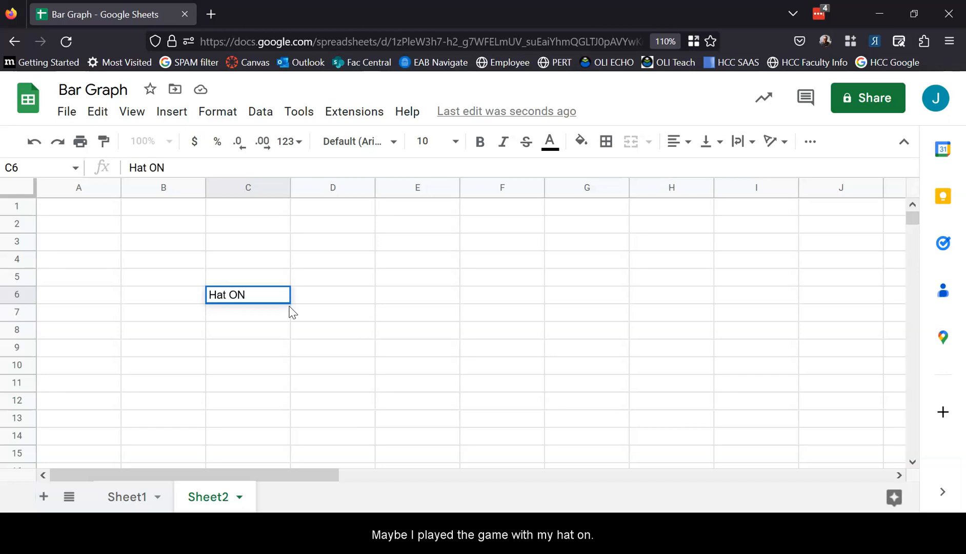
pyautogui.click(243, 312)
pyautogui.write('Ha')
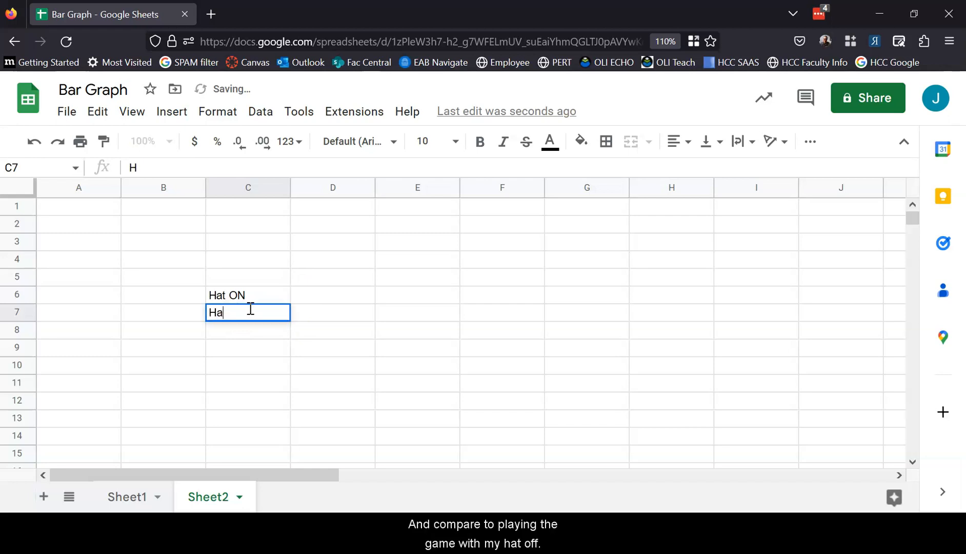
pyautogui.write('t OFF')
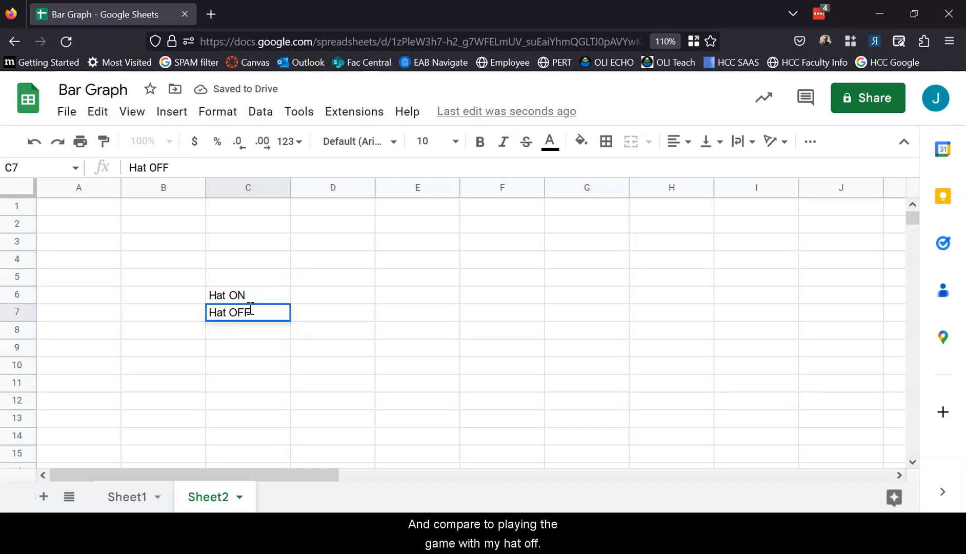
# Enter the average scores beside the labels: 768 in D6 and 602 in D7
pyautogui.click(316, 294)
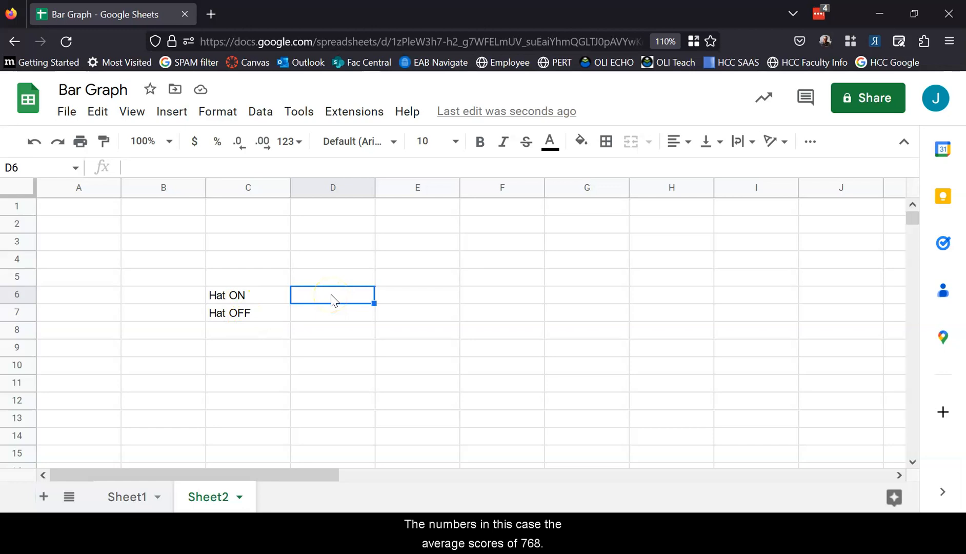
pyautogui.write('7')
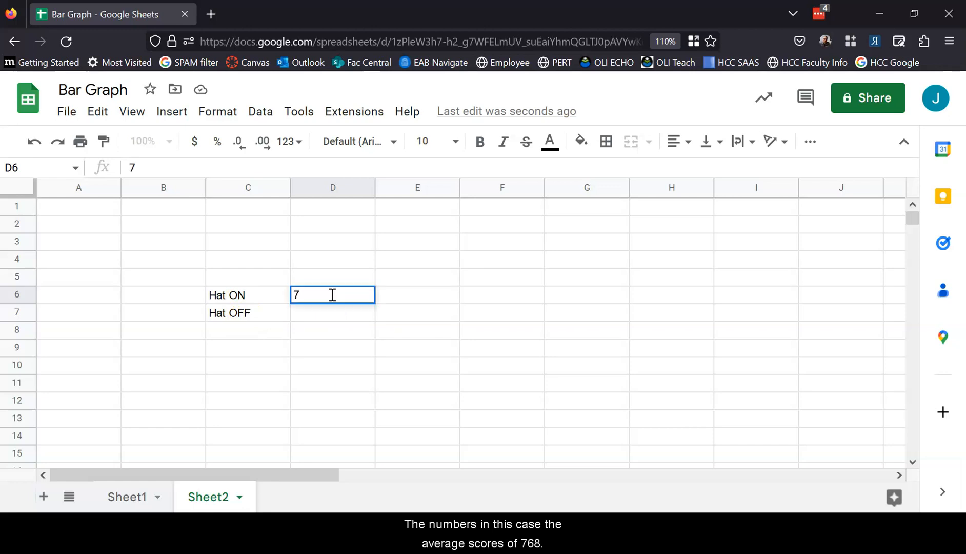
pyautogui.write('68')
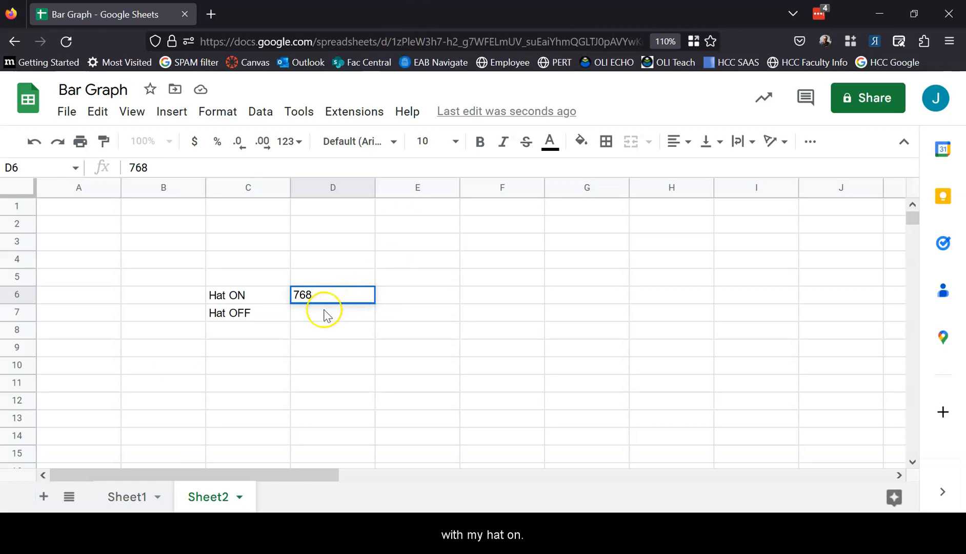
pyautogui.click(324, 313)
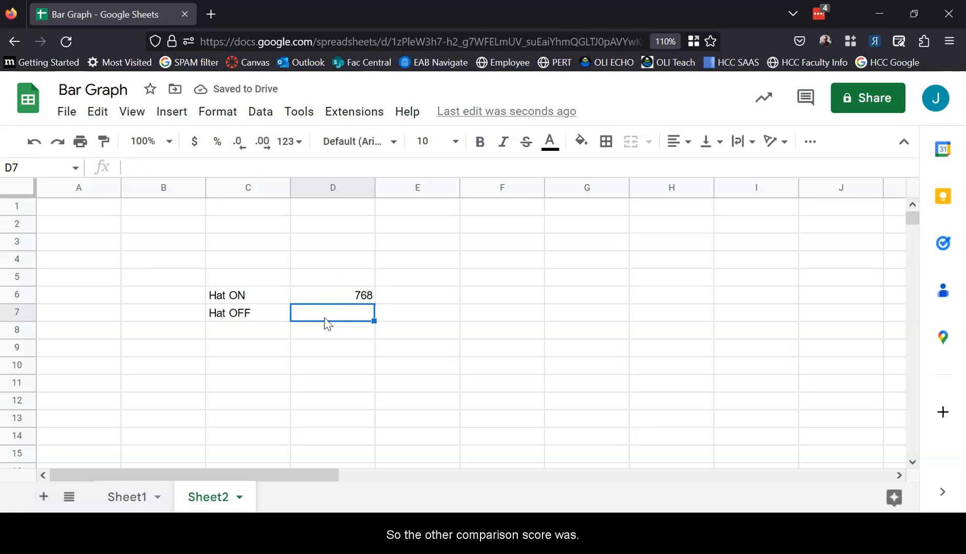
pyautogui.write('6')
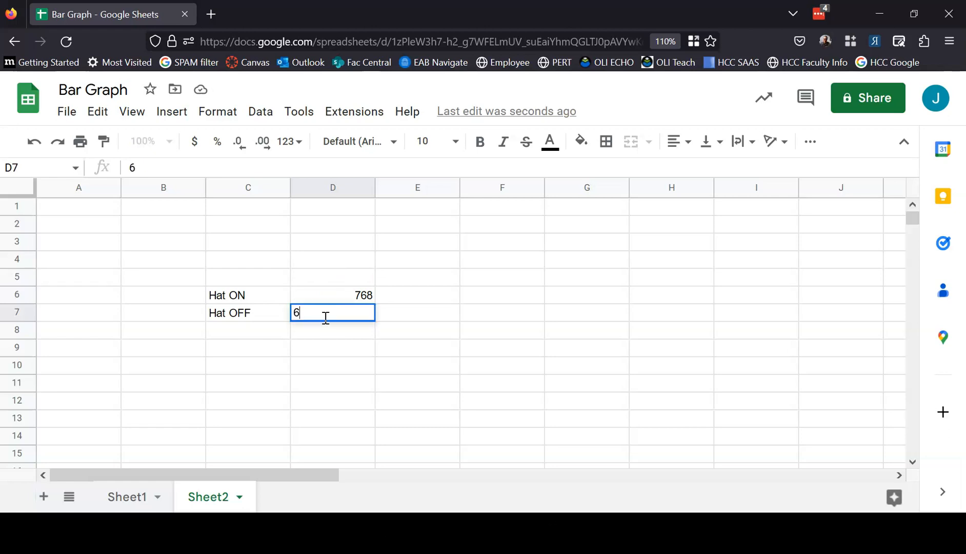
pyautogui.write('02')
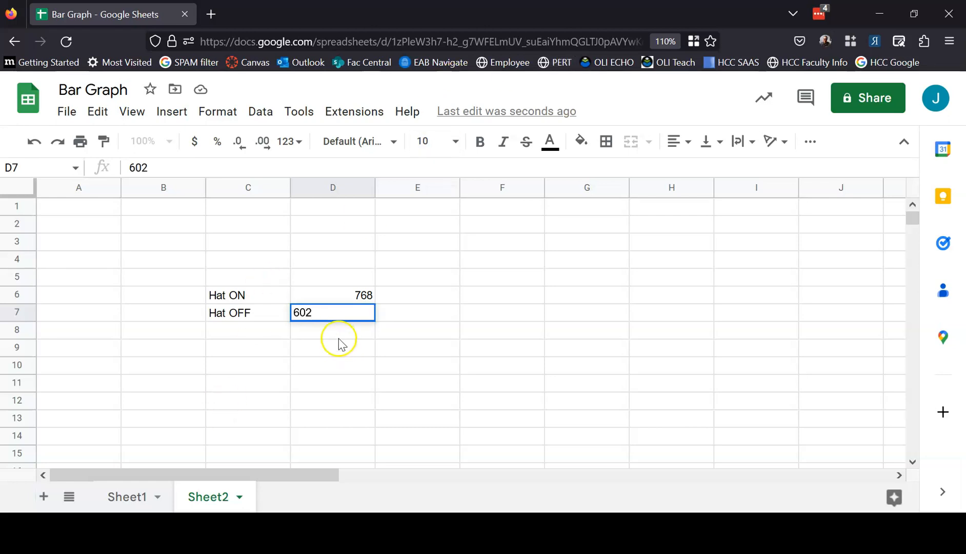
pyautogui.click(337, 332)
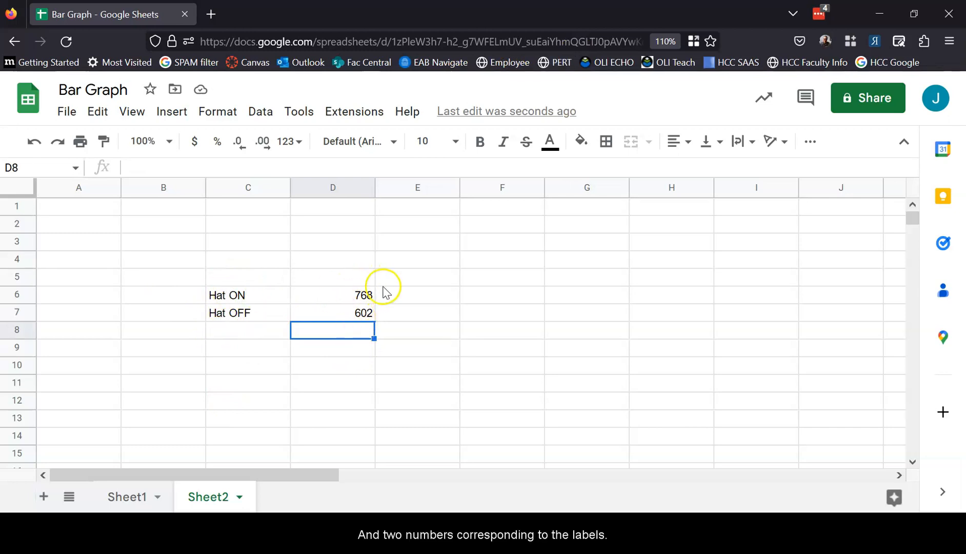
pyautogui.click(228, 331)
pyautogui.click(226, 346)
pyautogui.click(229, 365)
pyautogui.click(345, 329)
pyautogui.click(342, 351)
pyautogui.click(342, 367)
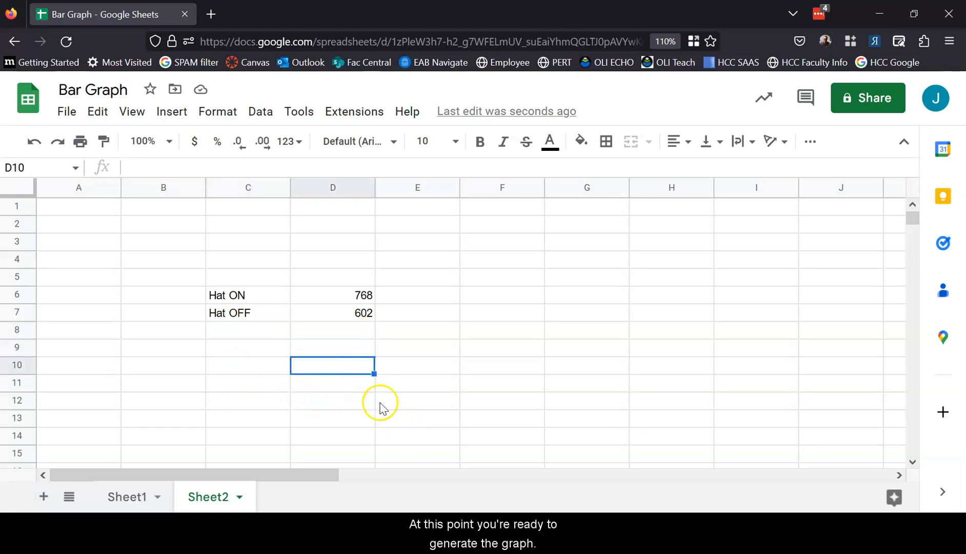
# Insert a chart from the data in C6:D7 and set the sheet zoom to 75%
pyautogui.click(228, 296)
pyautogui.moveTo(228, 296); pyautogui.dragTo(360, 314)
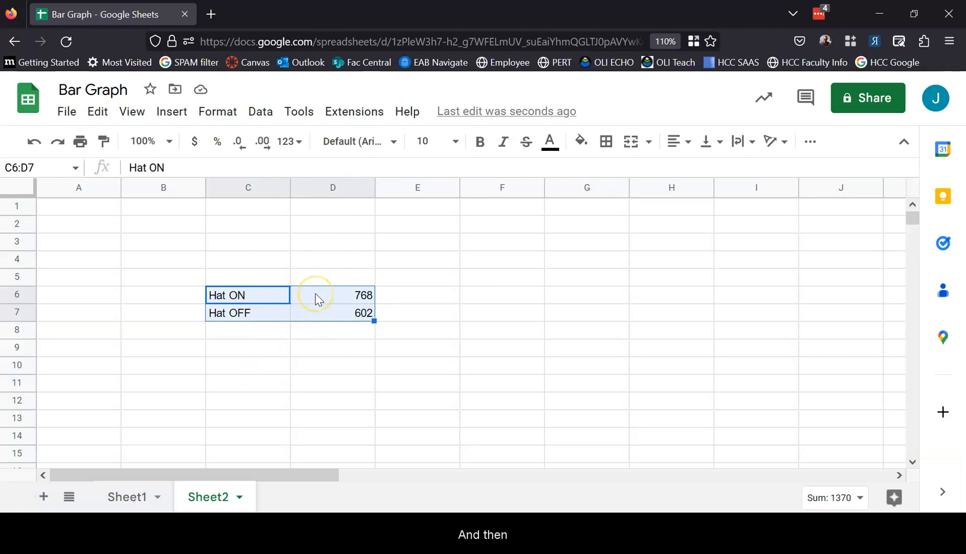
pyautogui.click(170, 115)
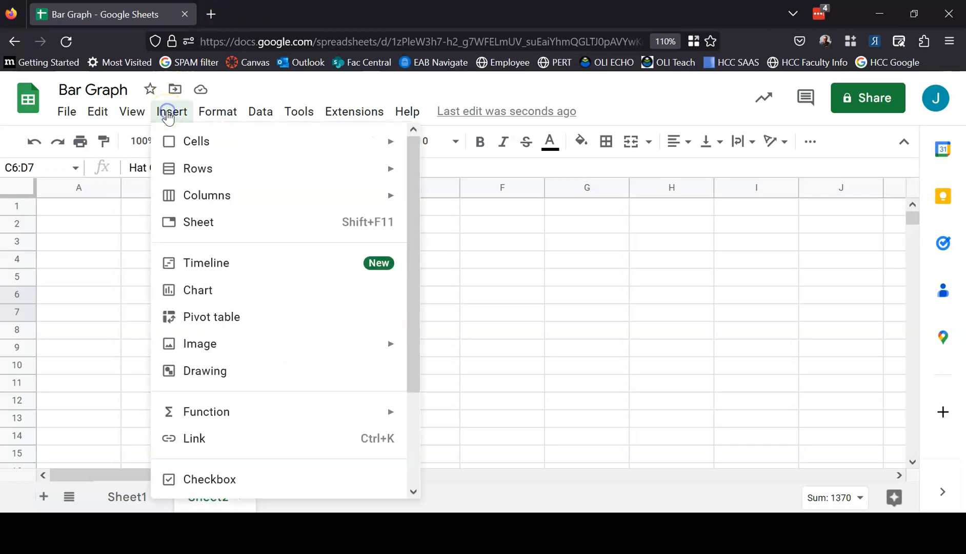
pyautogui.click(189, 303)
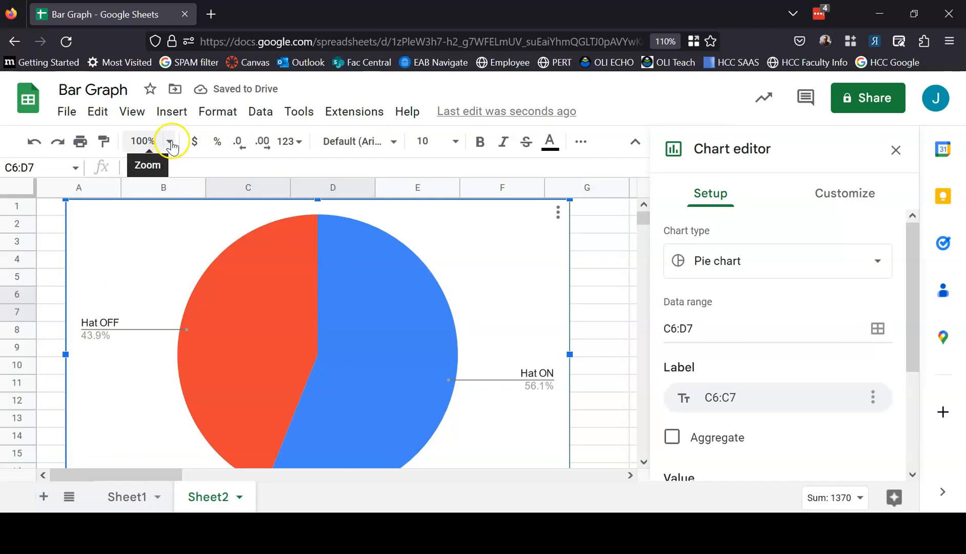
pyautogui.click(169, 146)
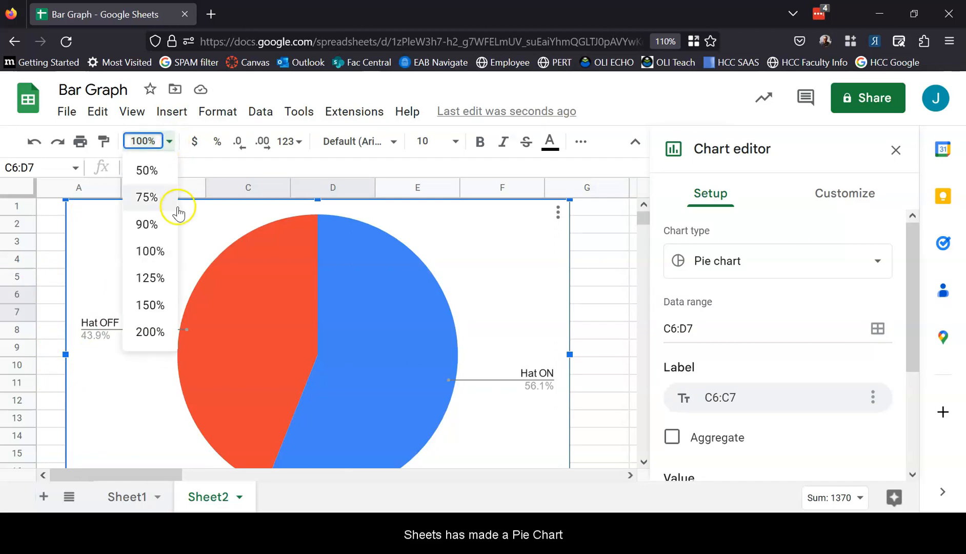
pyautogui.click(156, 203)
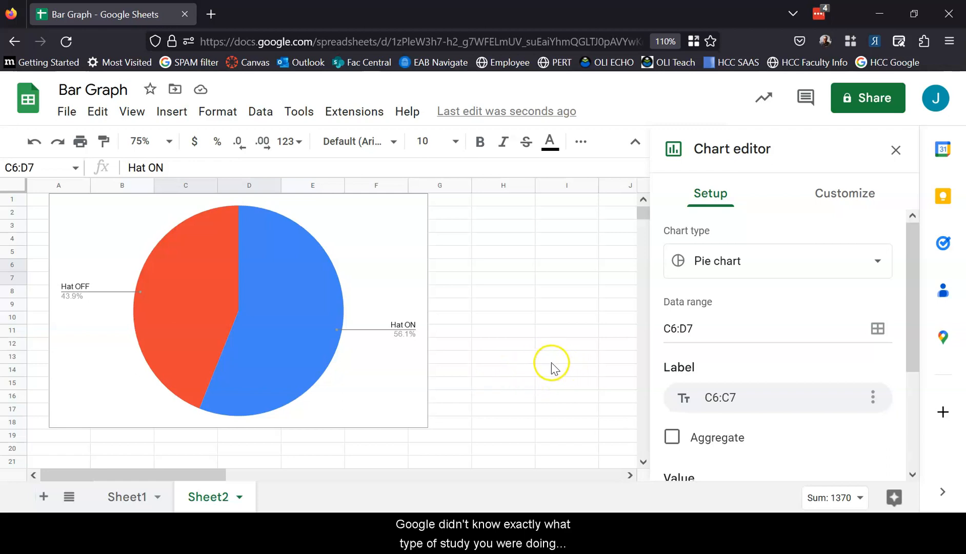
# Change the chart type to the suggested column chart
pyautogui.click(874, 262)
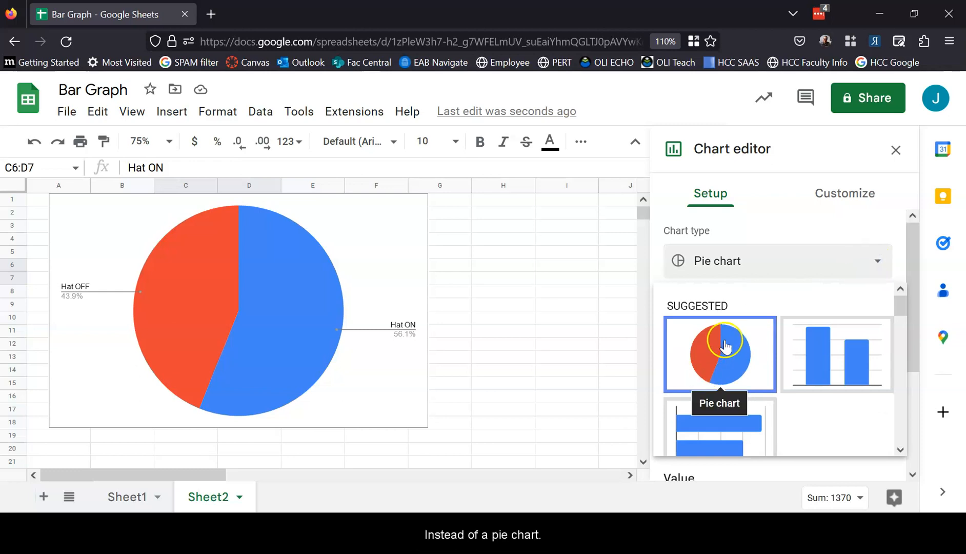
pyautogui.click(773, 260)
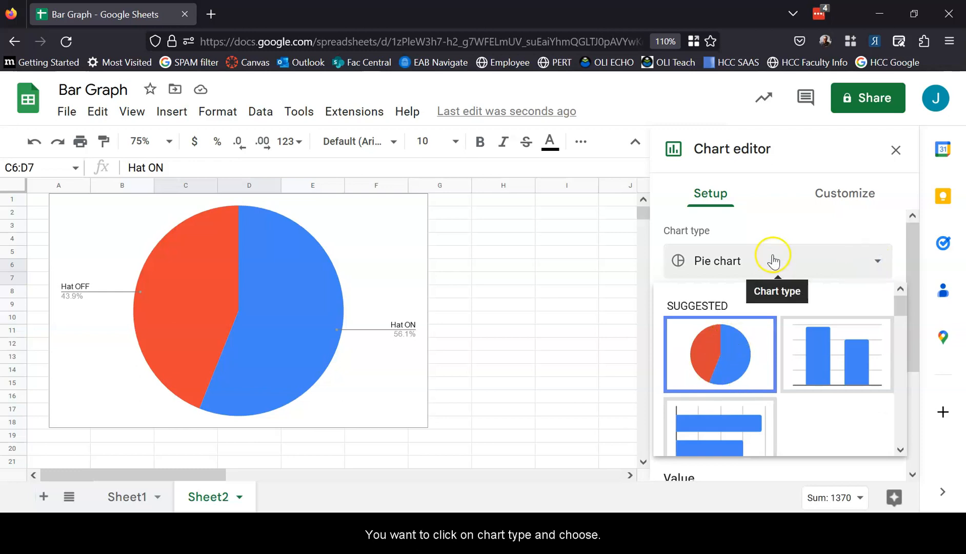
pyautogui.click(834, 362)
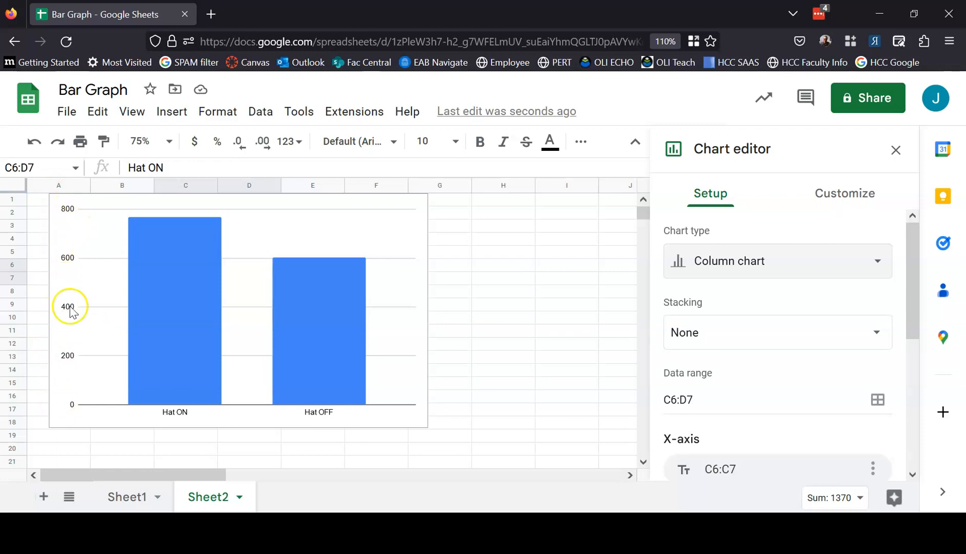
# Add the vertical axis title "Average Score" to the column chart
pyautogui.rightClick(96, 278)
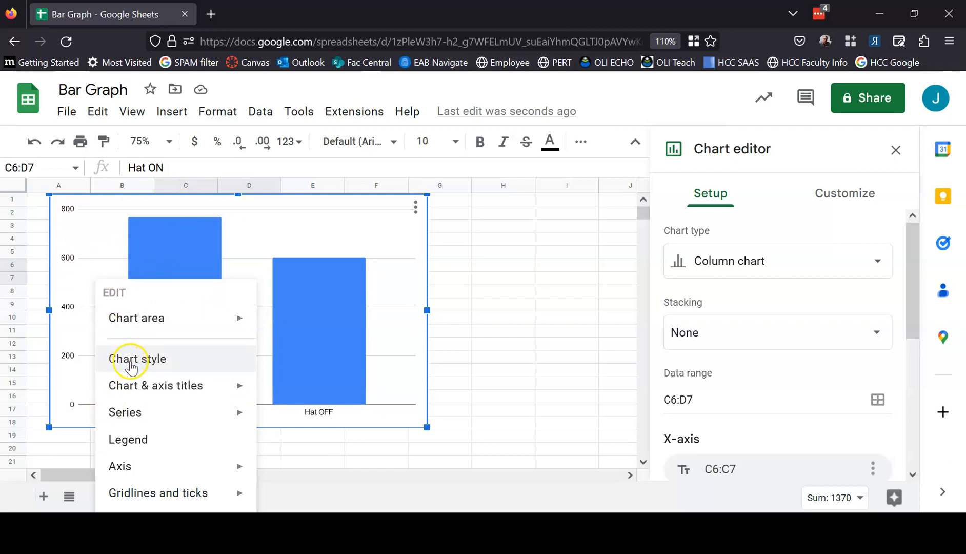
pyautogui.moveTo(138, 390)
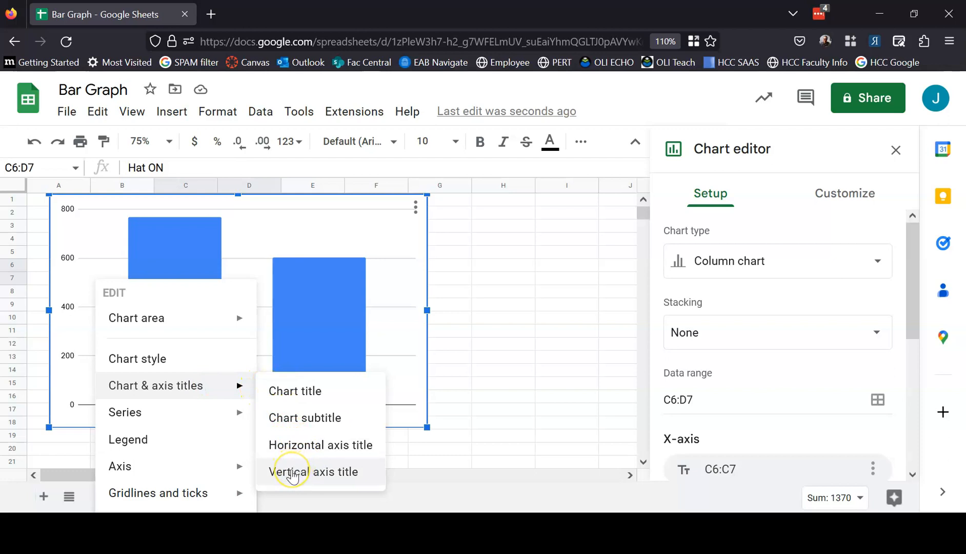
pyautogui.click(292, 473)
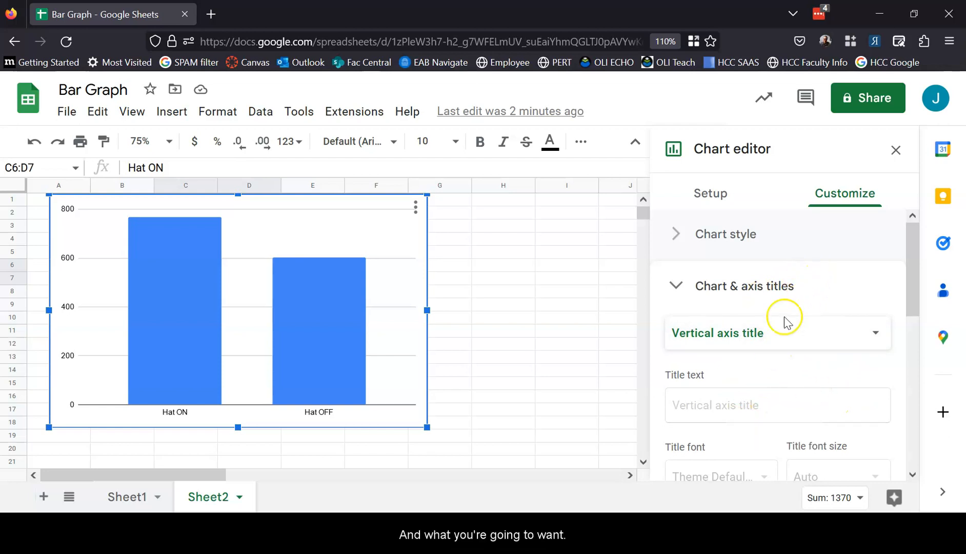
pyautogui.scroll(-2, 768, 359)
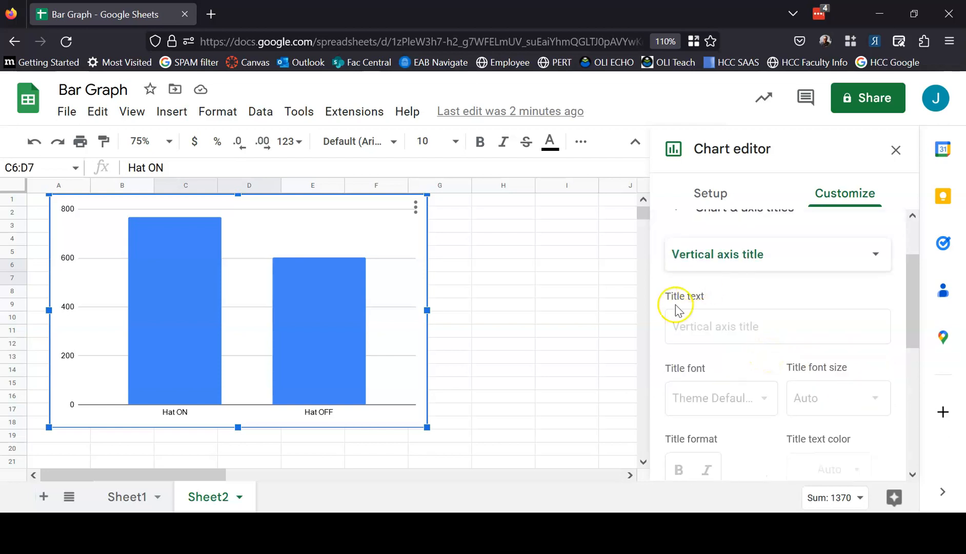
pyautogui.click(683, 323)
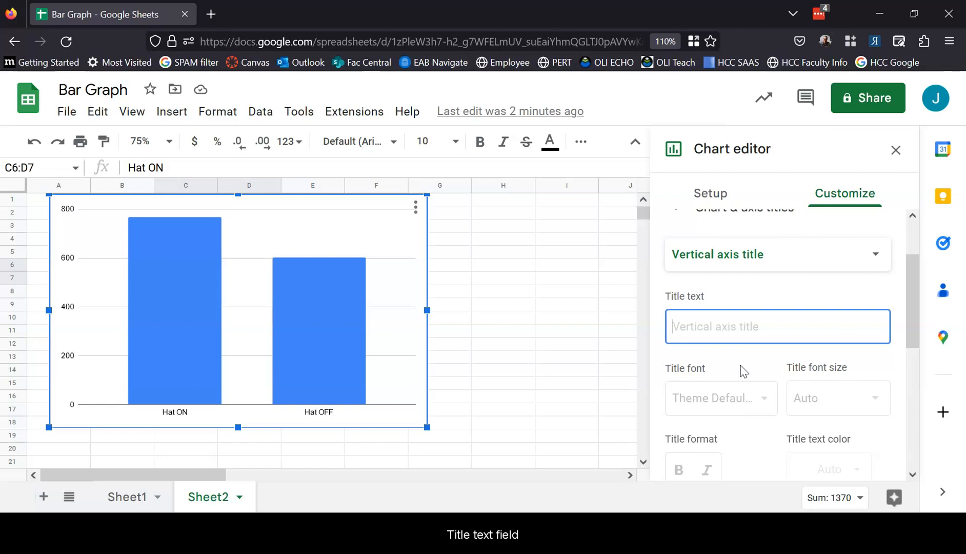
pyautogui.write('Av')
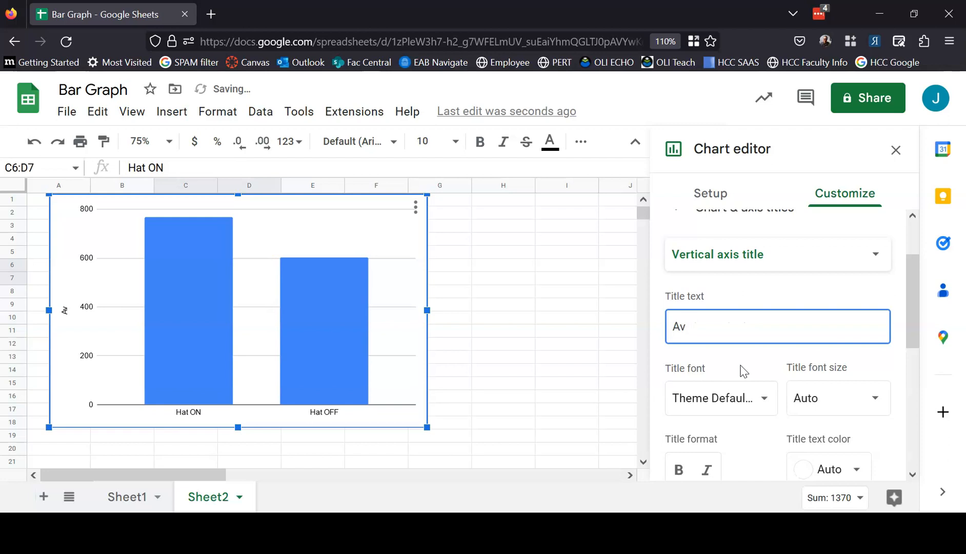
pyautogui.write('erage Score')
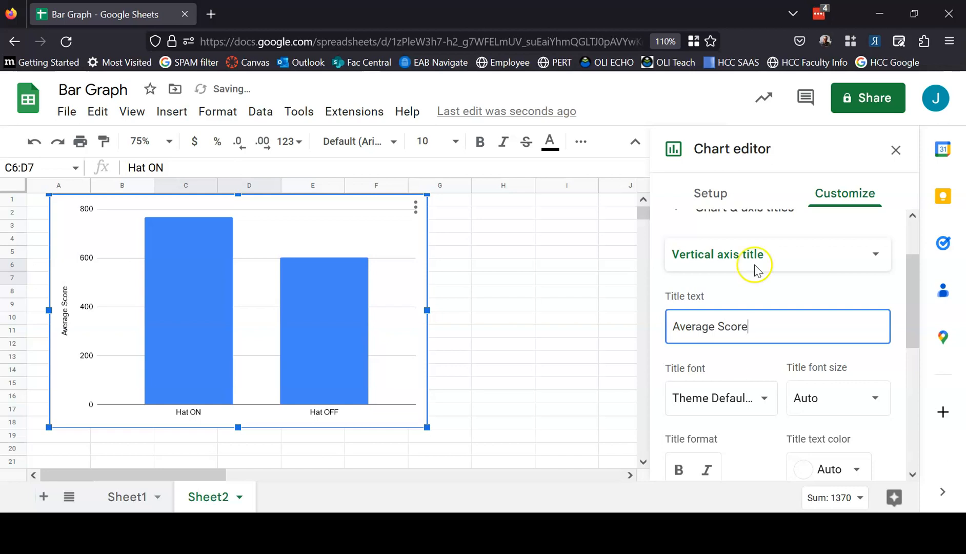
# Leave the chart editor and copy the finished column chart
pyautogui.scroll(-2, 718, 334)
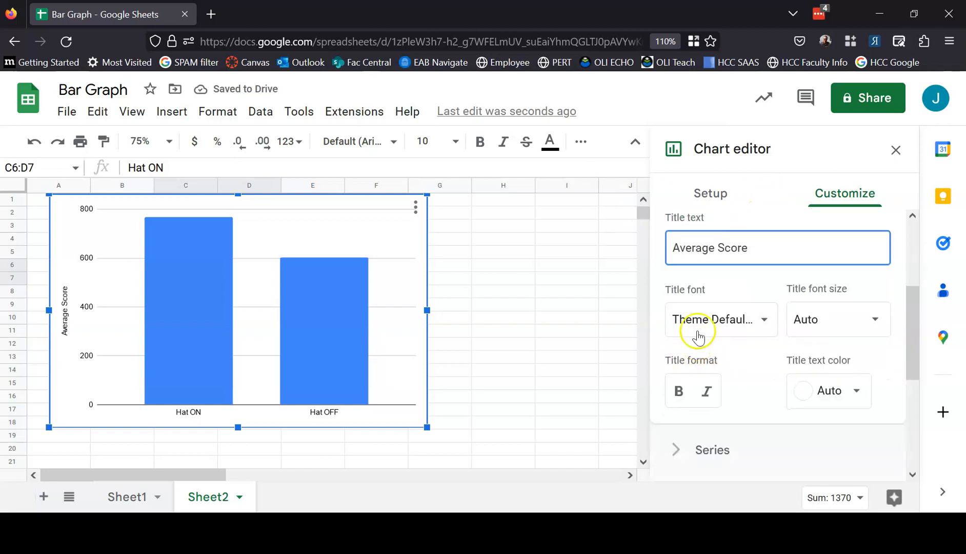
pyautogui.scroll(-2, 697, 337)
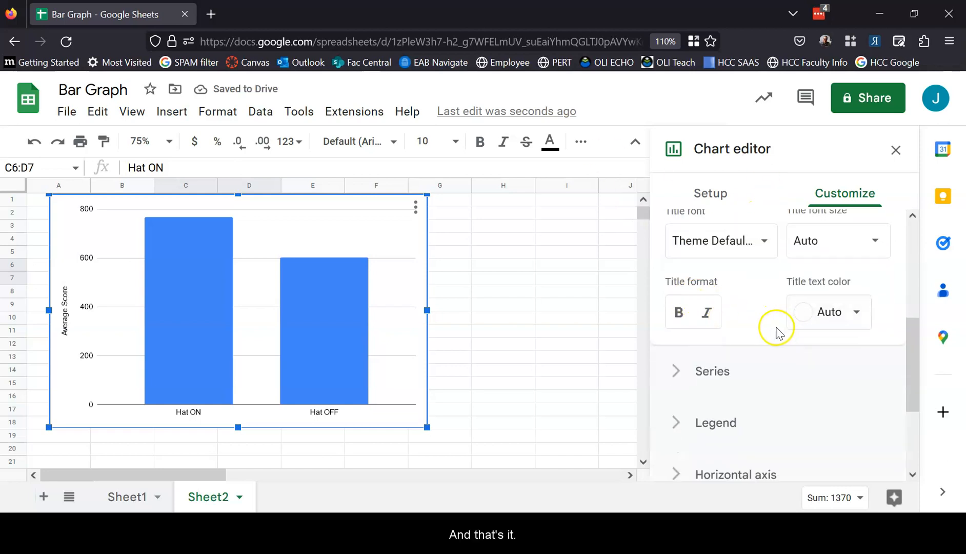
pyautogui.scroll(3, 785, 316)
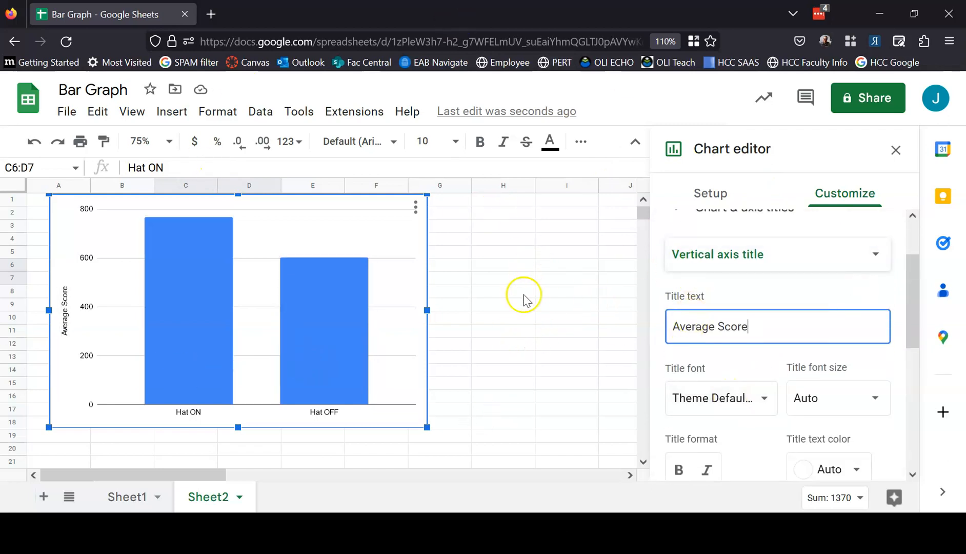
pyautogui.click(495, 294)
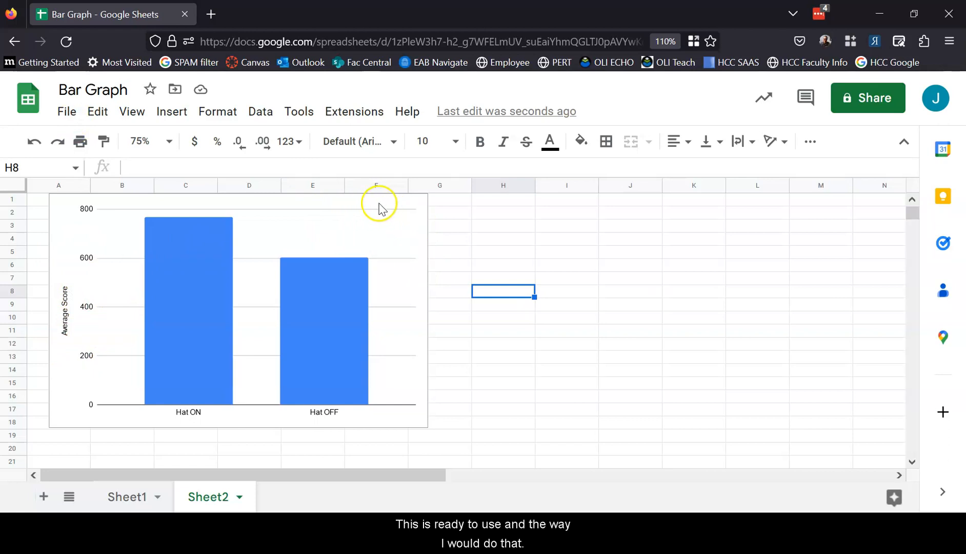
pyautogui.click(347, 203)
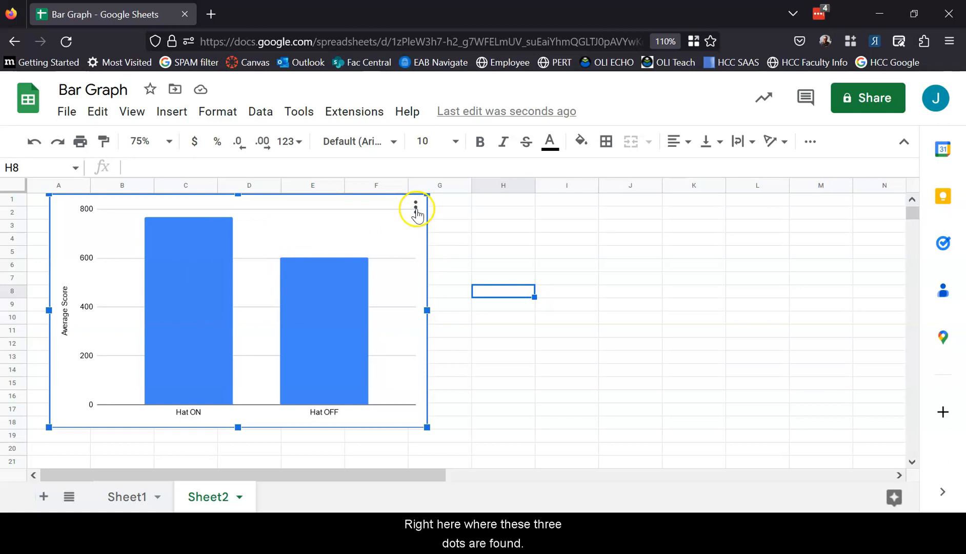
pyautogui.click(416, 210)
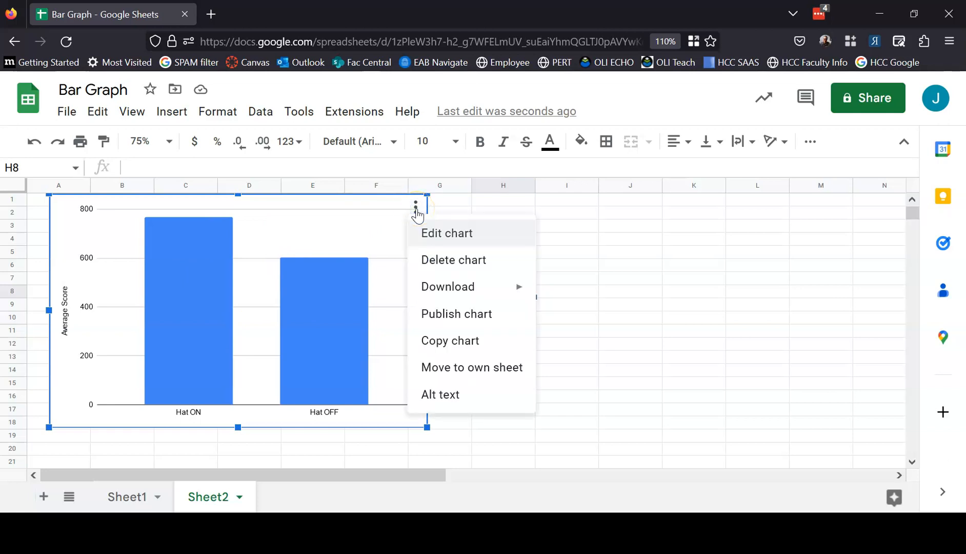
pyautogui.click(437, 348)
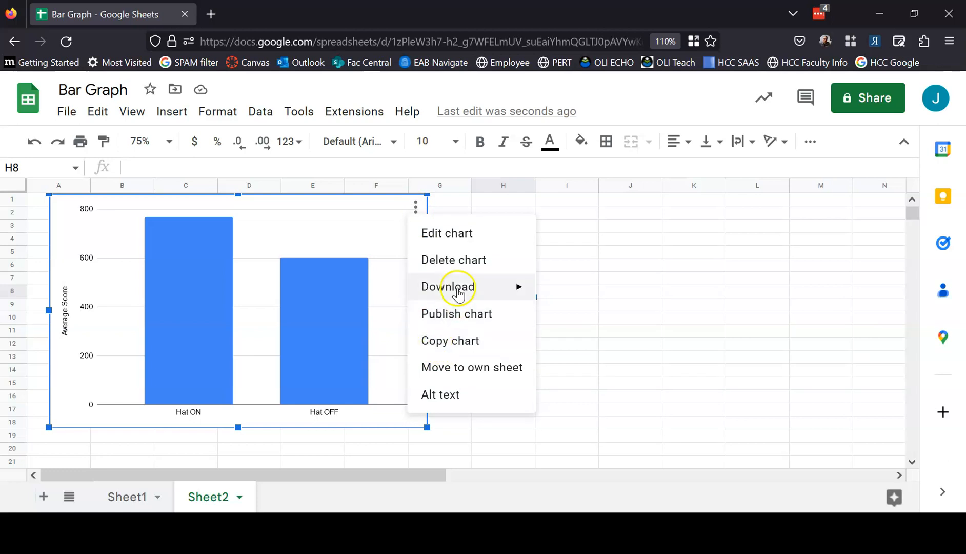
pyautogui.moveTo(460, 290)
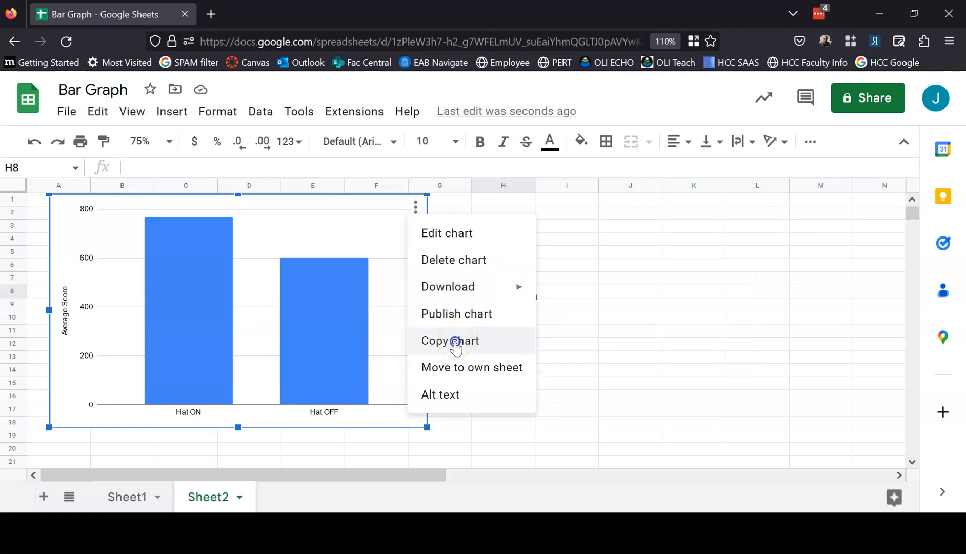
pyautogui.click(455, 342)
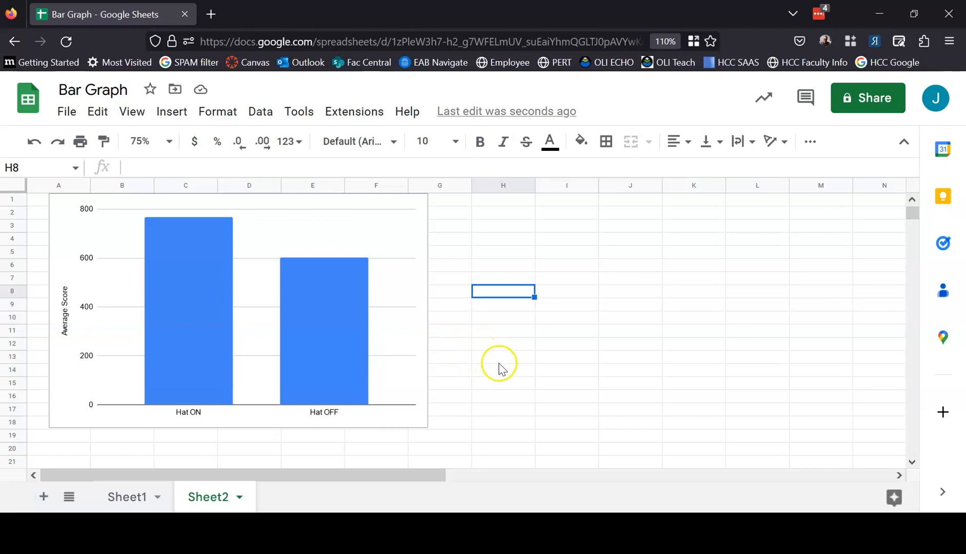
# In a new browser tab, open Google Docs with the first listed account and create a blank document
pyautogui.click(212, 15)
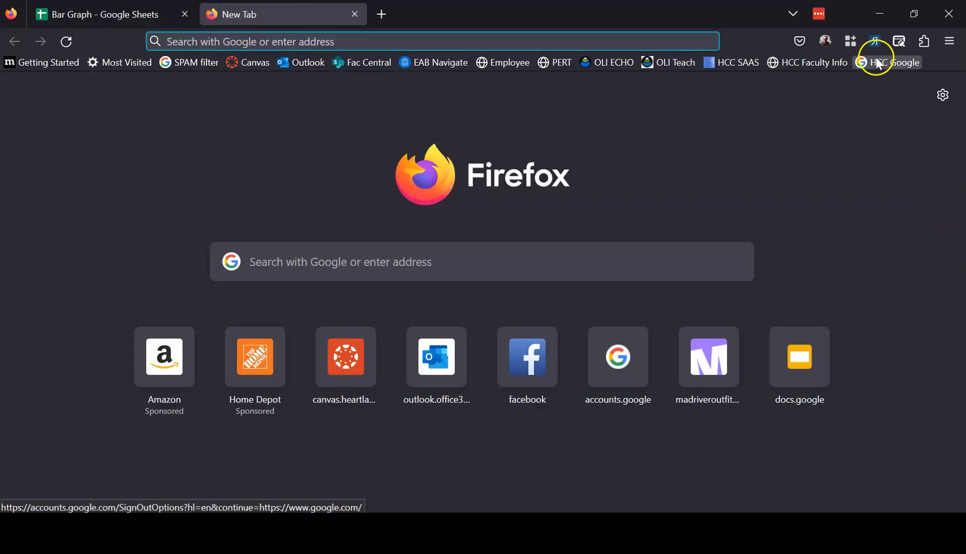
pyautogui.click(878, 63)
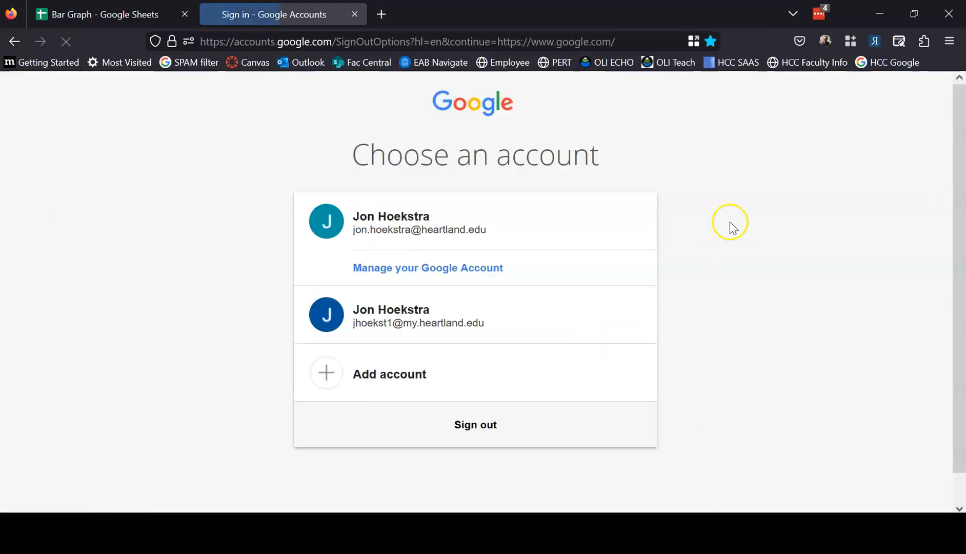
pyautogui.click(353, 223)
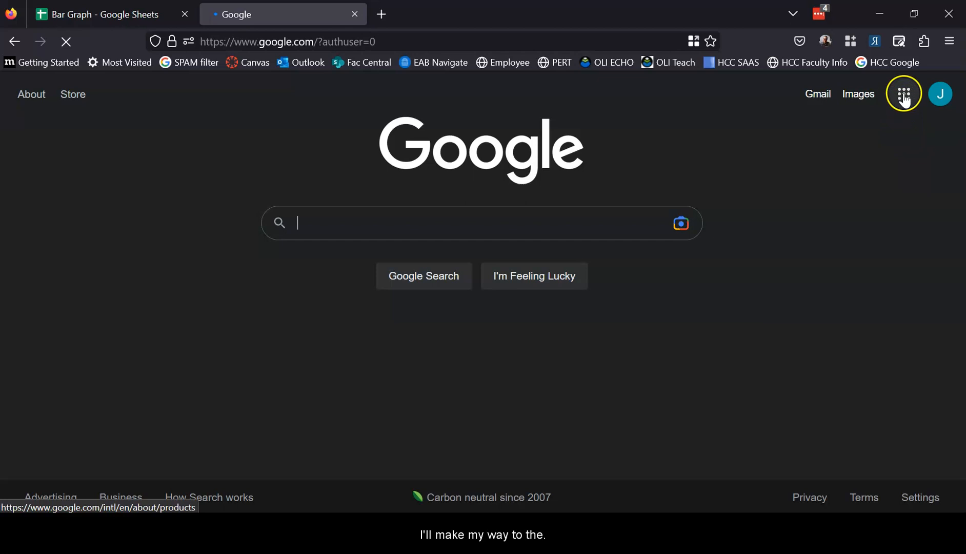
pyautogui.click(903, 103)
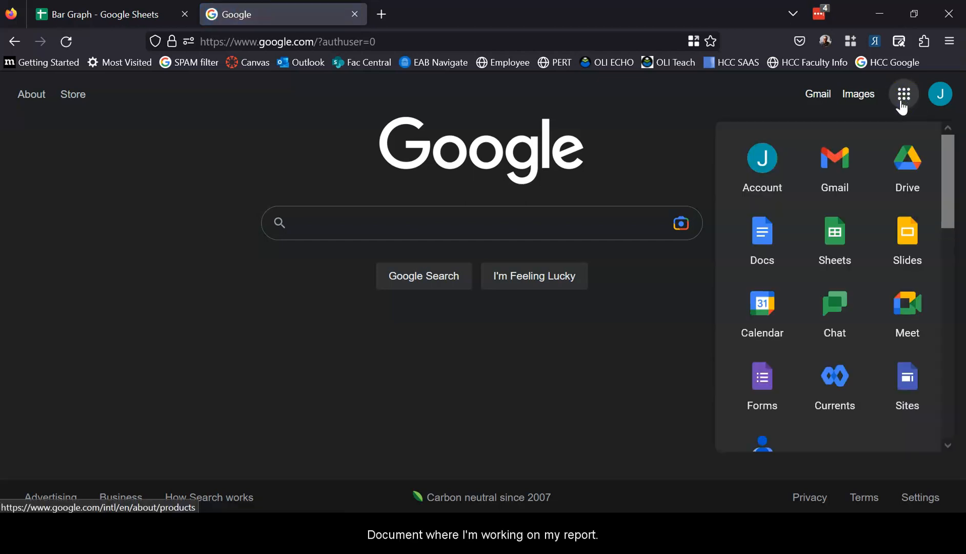
pyautogui.click(762, 239)
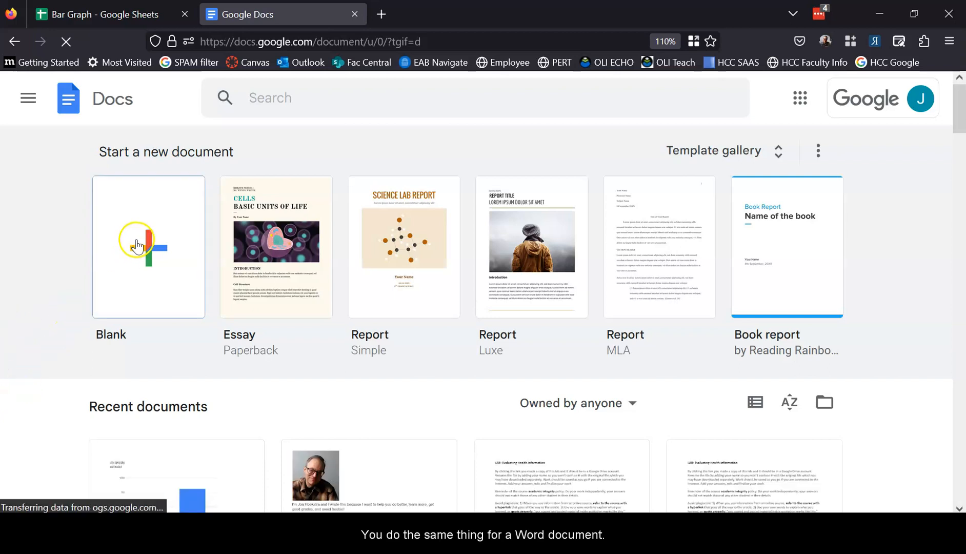
pyautogui.click(154, 254)
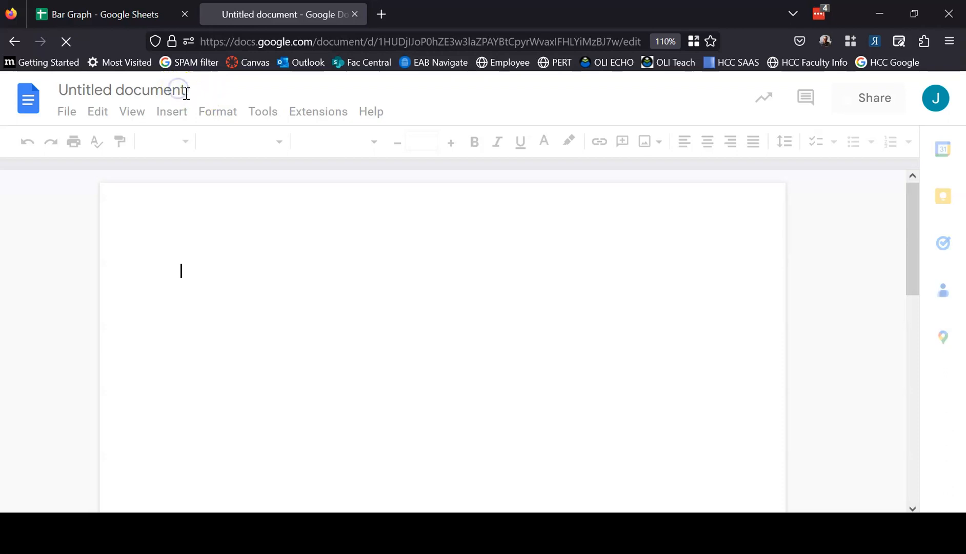
# Rename the untitled document as "Report"
pyautogui.click(187, 94)
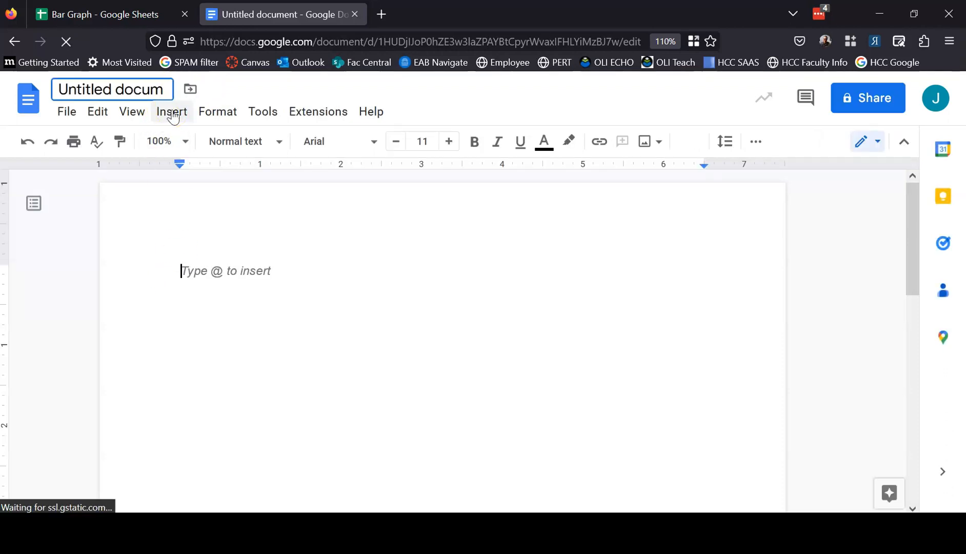
pyautogui.press('BackSpace')
pyautogui.press('BackSpace')
pyautogui.press('BackSpace')
pyautogui.press('BackSpace')
pyautogui.press('BackSpace')
pyautogui.press('BackSpace')
pyautogui.press('BackSpace')
pyautogui.press('BackSpace')
pyautogui.press('BackSpace')
pyautogui.press('BackSpace')
pyautogui.press('BackSpace')
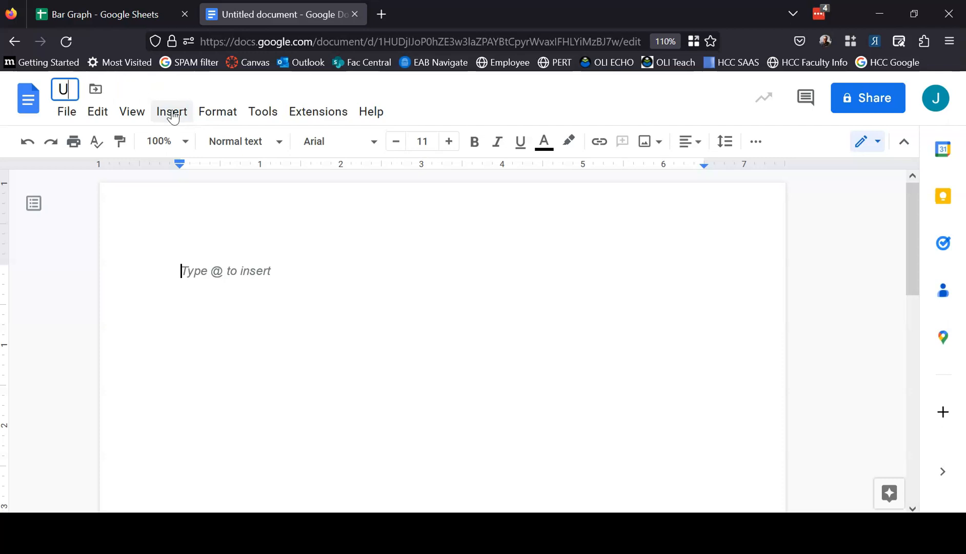
pyautogui.write('Report')
pyautogui.click(147, 266)
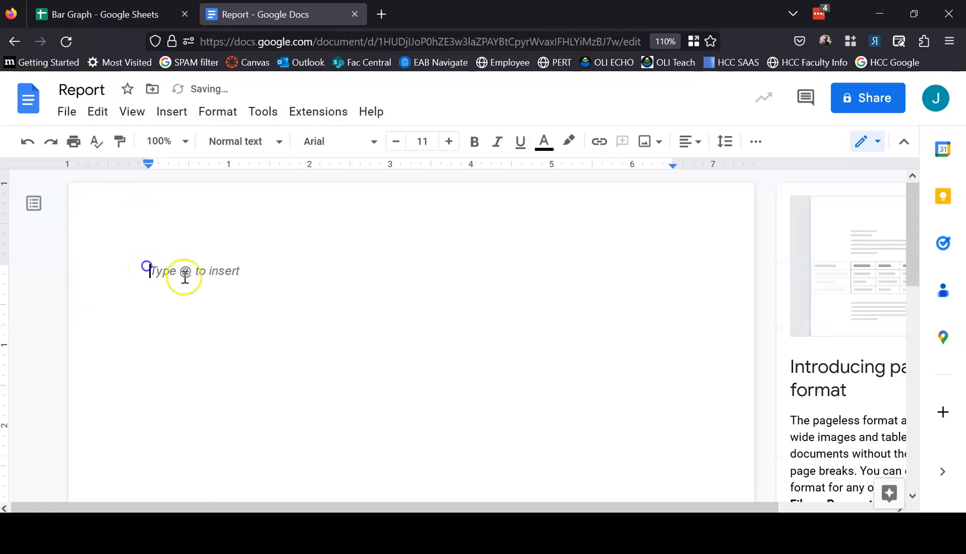
# Below a few blank lines, enter the placeholder lines "sdkfjskdljfaweslkdjflj" and "slkjdfkljsdldjklsdjfl", followed by a new empty line
pyautogui.press('Return')
pyautogui.press('Return')
pyautogui.press('Return')
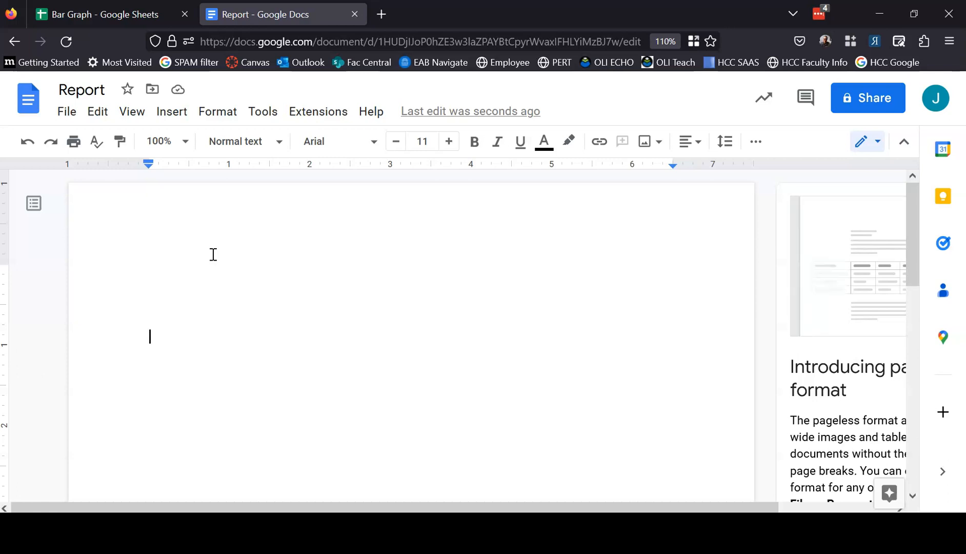
pyautogui.write('kfjskdljfaweslkdj')
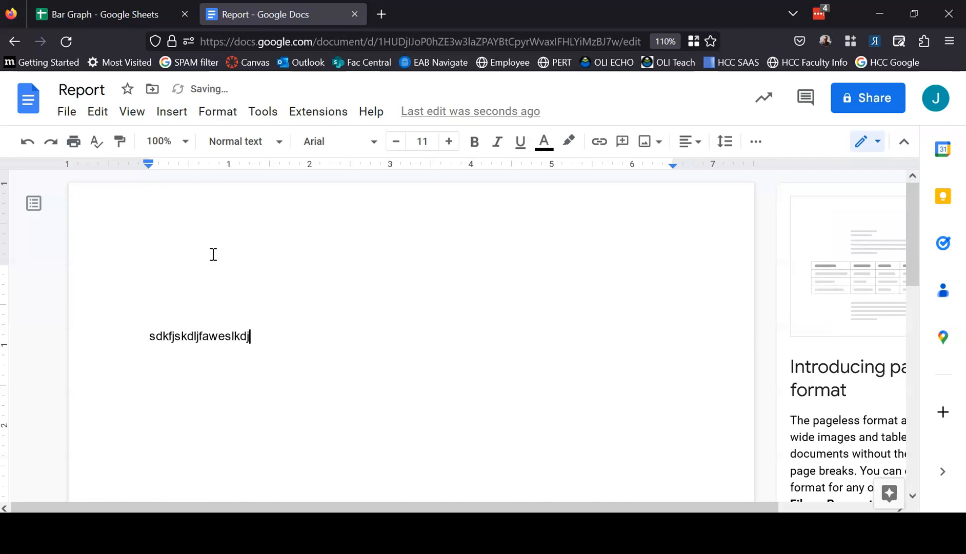
pyautogui.write('fl')
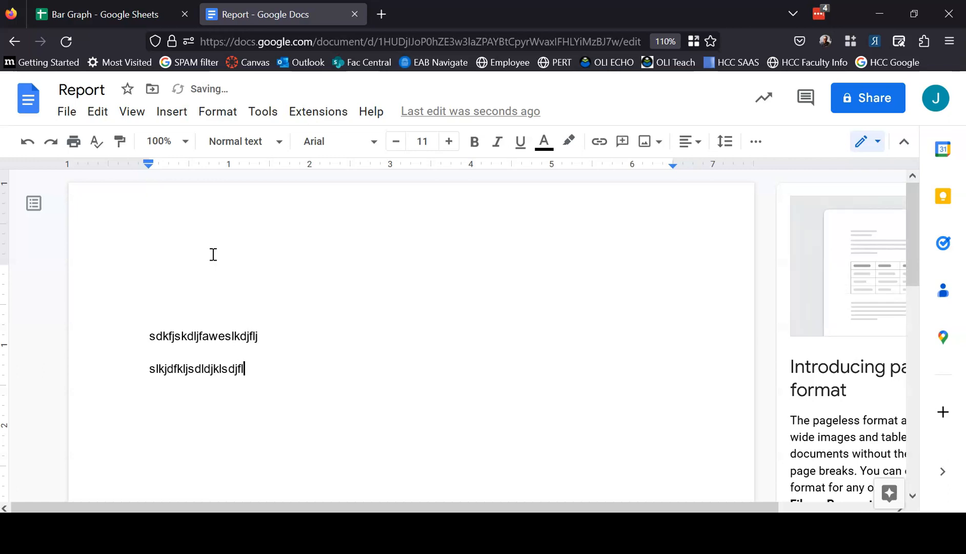
pyautogui.write('j slkjdfkljsdldjklsdjfl')
pyautogui.press('Return')
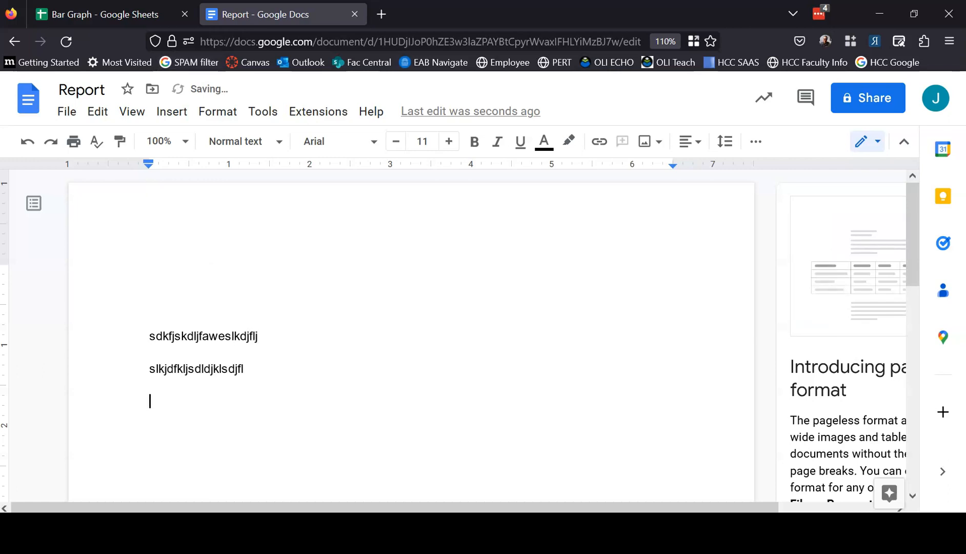
pyautogui.scroll(-2, 377, 452)
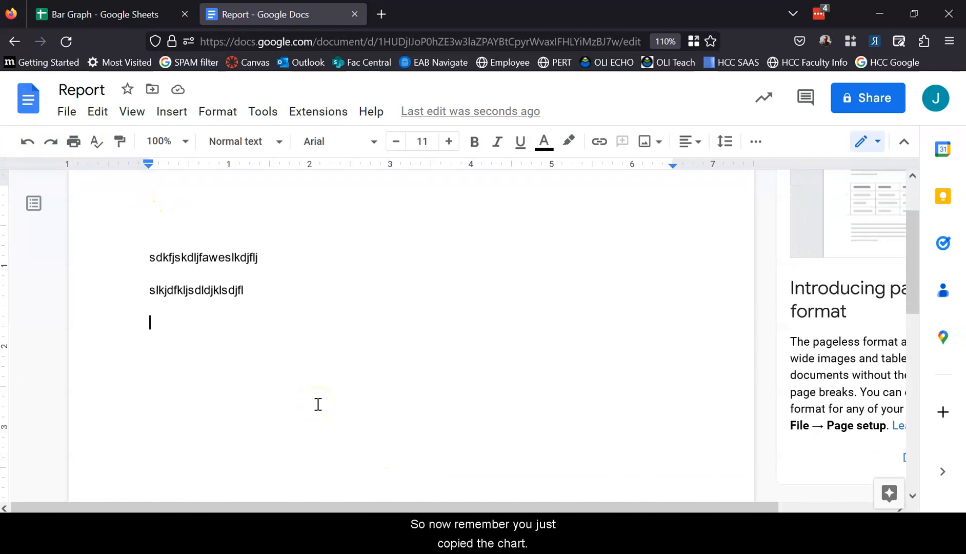
# Copy the column chart from the Bar Graph spreadsheet again and return to the Report document
pyautogui.click(126, 20)
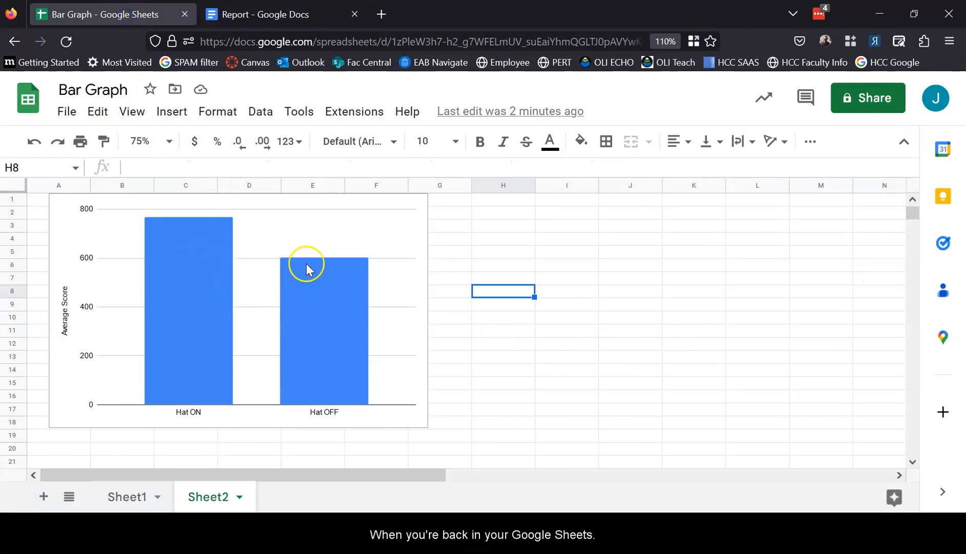
pyautogui.click(358, 210)
pyautogui.click(416, 208)
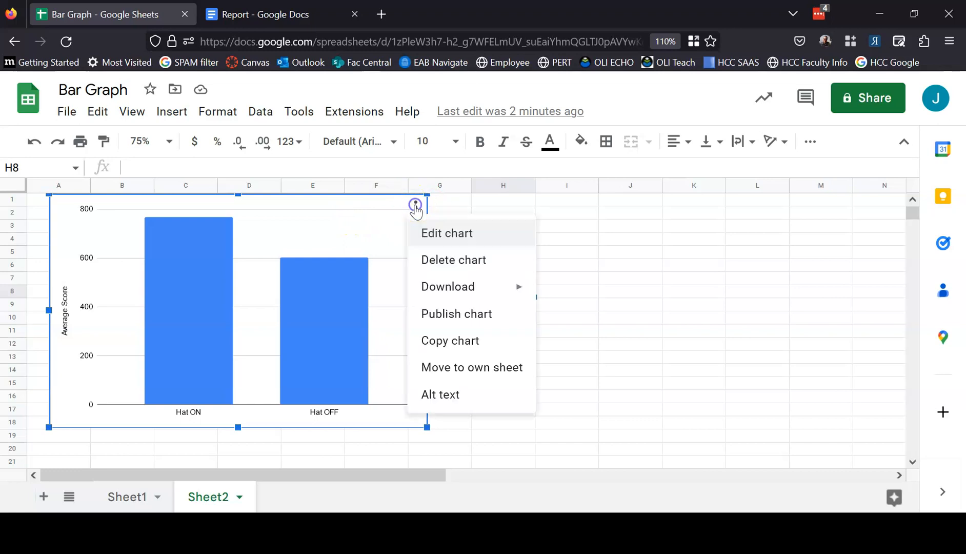
pyautogui.click(443, 341)
pyautogui.click(269, 17)
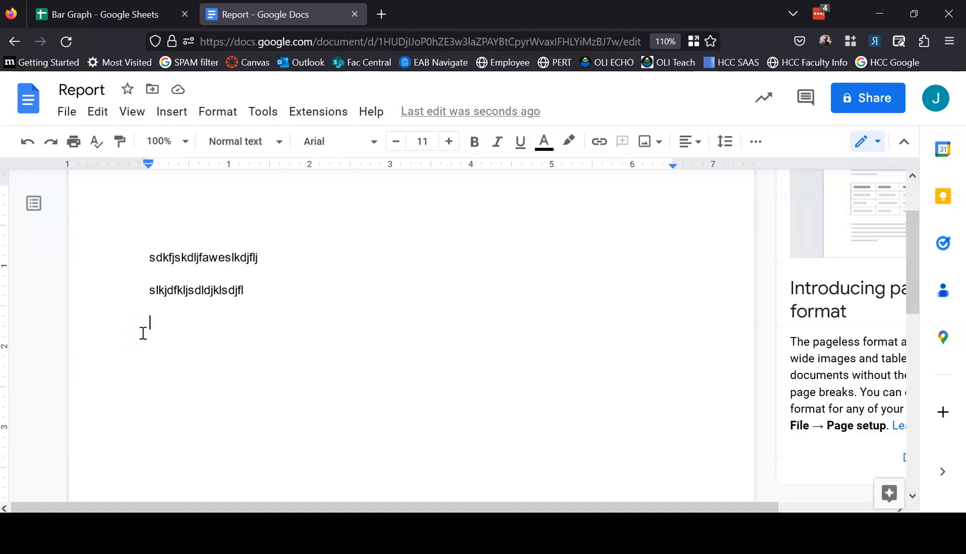
# Try to paste the copied chart below the placeholder text, dismissing the notice about copying and pasting
pyautogui.click(66, 112)
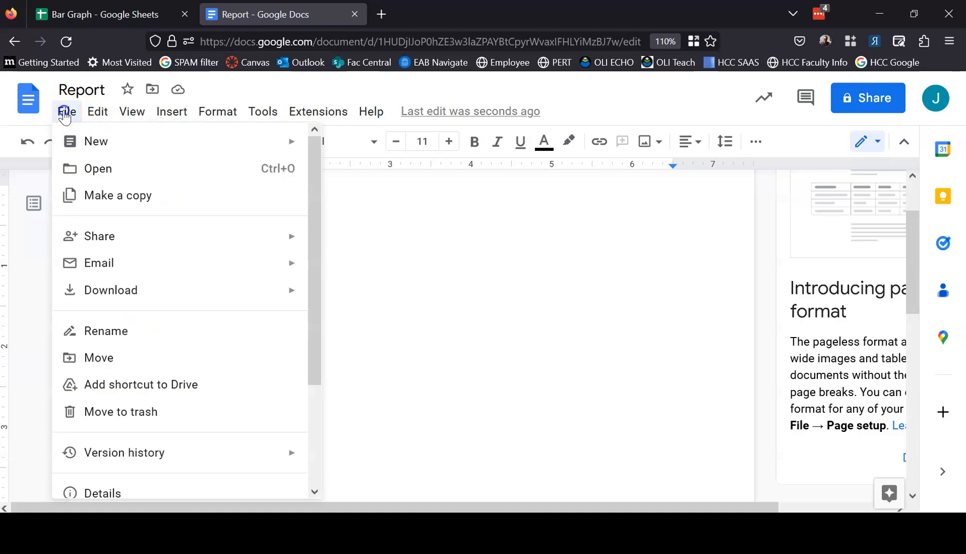
pyautogui.click(94, 113)
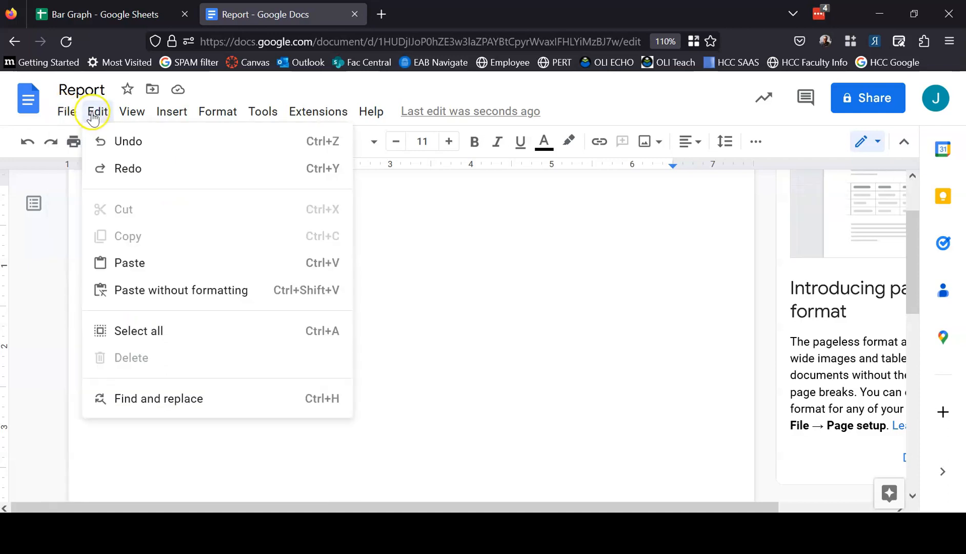
pyautogui.click(129, 266)
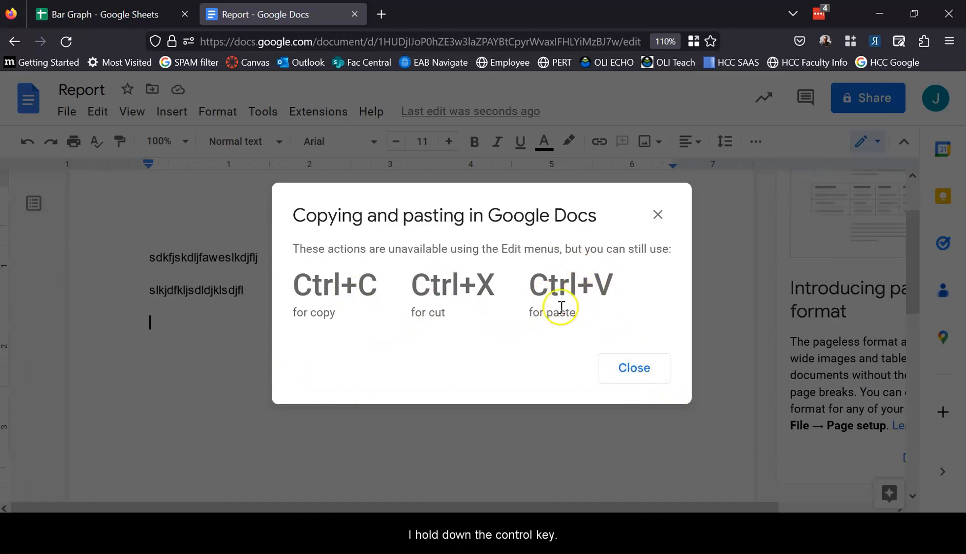
pyautogui.click(636, 360)
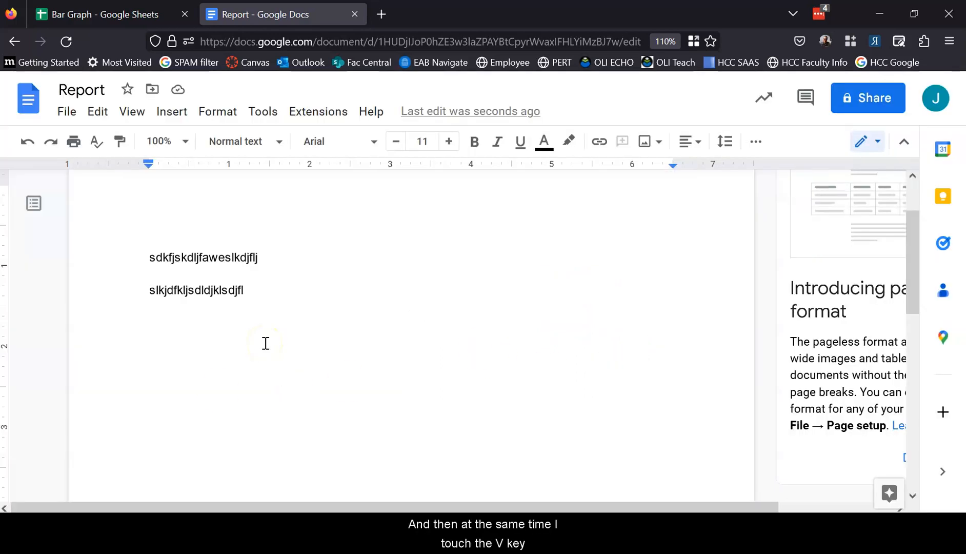
# Paste the copied chart below the placeholder text, unlinked from the spreadsheet
pyautogui.hotkey('ctrl', 'v')
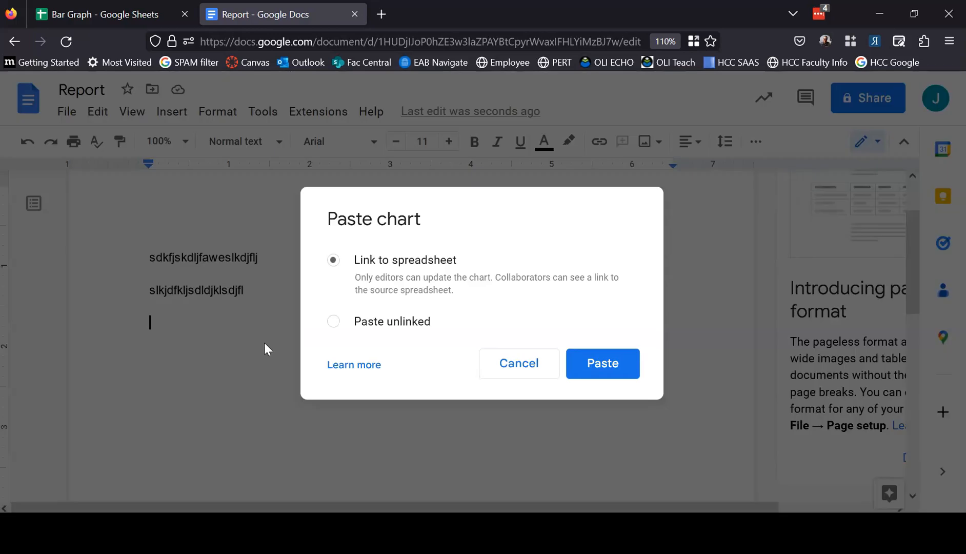
pyautogui.click(334, 322)
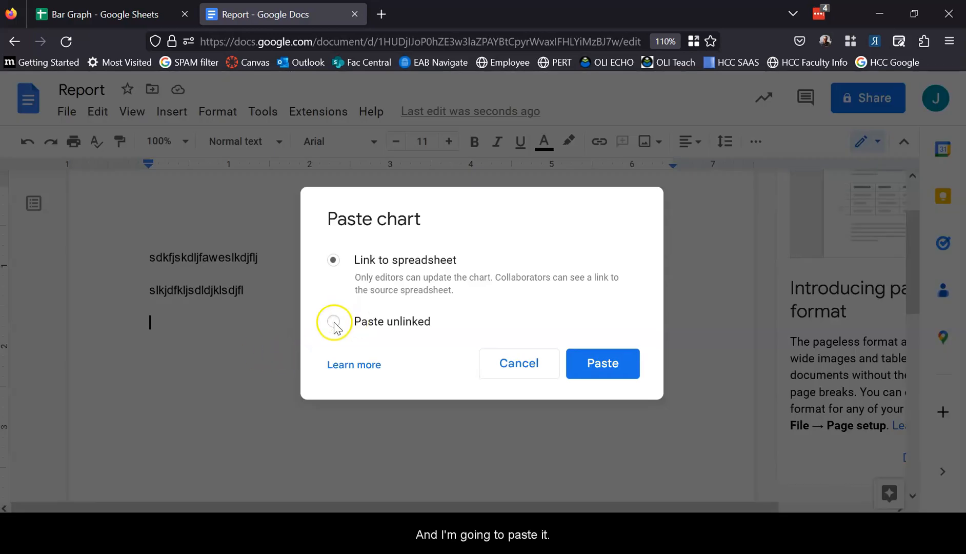
pyautogui.click(406, 323)
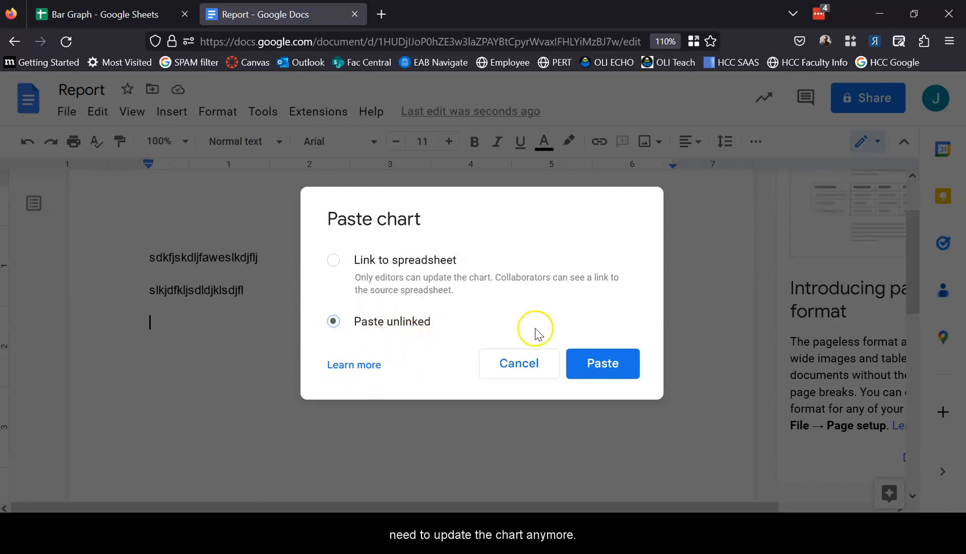
pyautogui.click(593, 365)
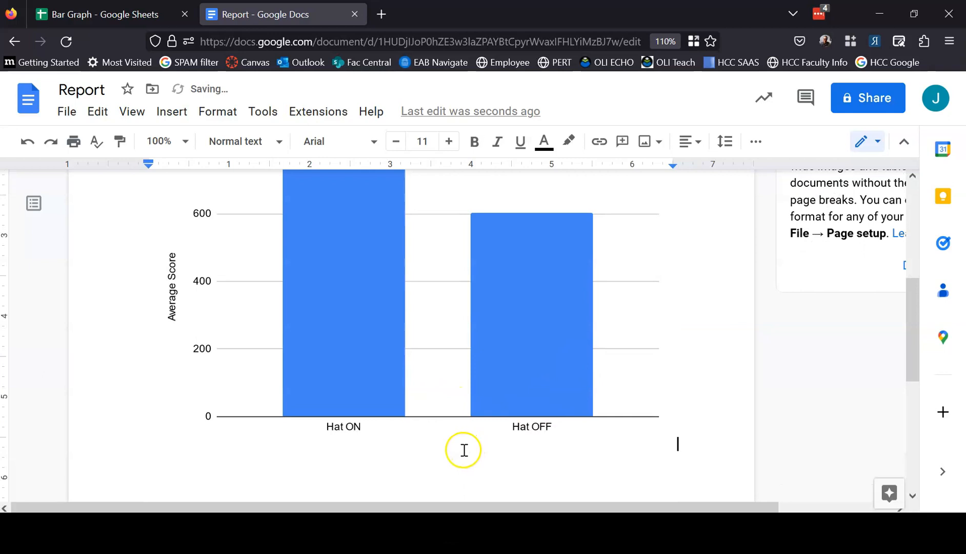
pyautogui.scroll(2, 463, 450)
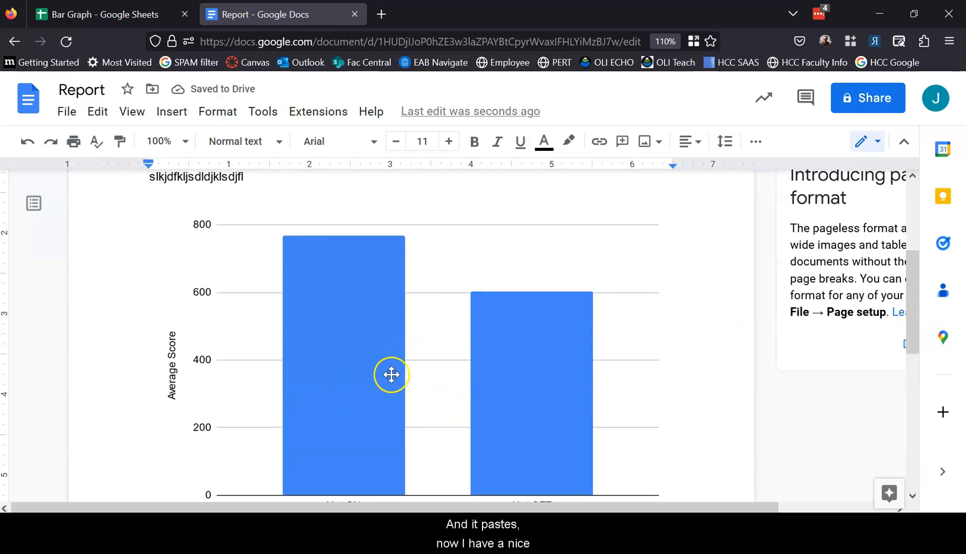
# Scale the pasted chart down proportionally to about 4.8 inches wide
pyautogui.click(391, 351)
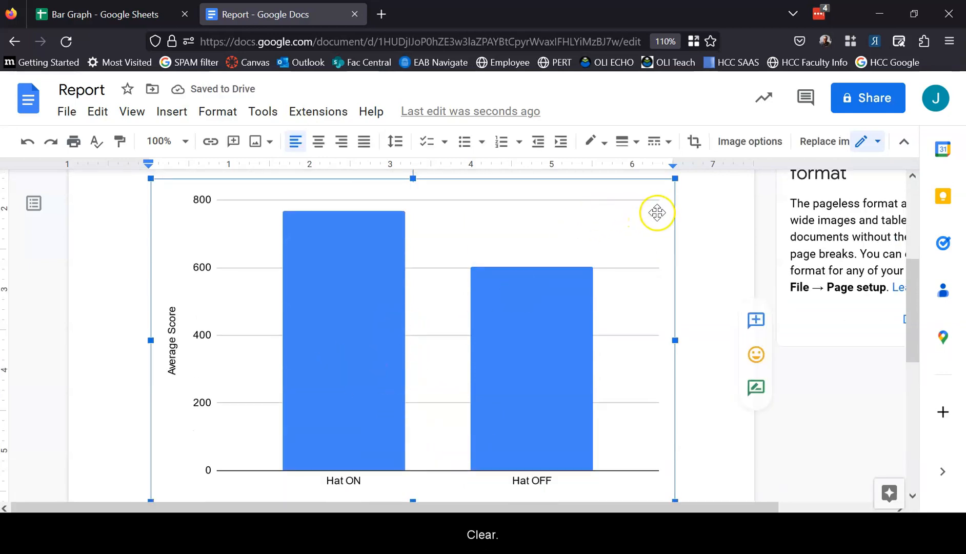
pyautogui.moveTo(675, 178); pyautogui.dragTo(527, 263)
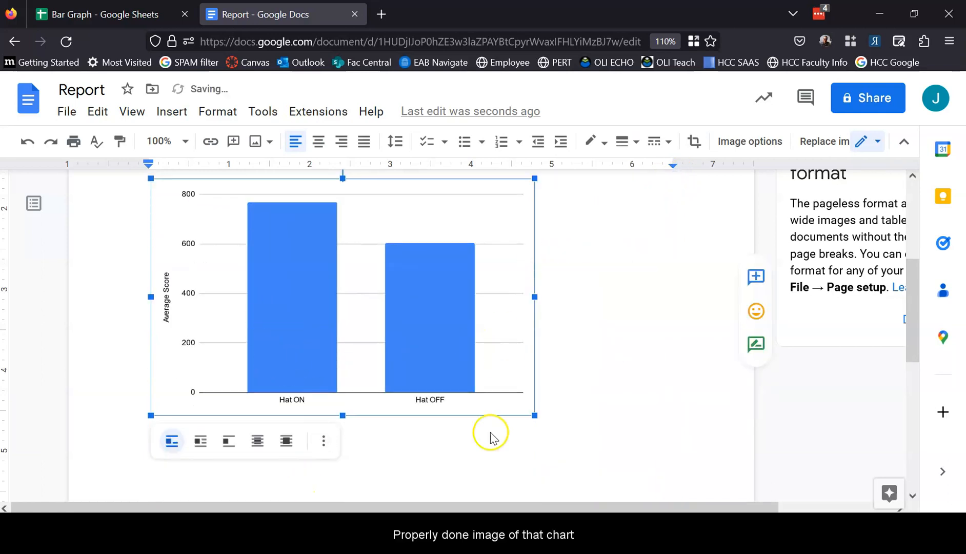
pyautogui.scroll(3, 349, 277)
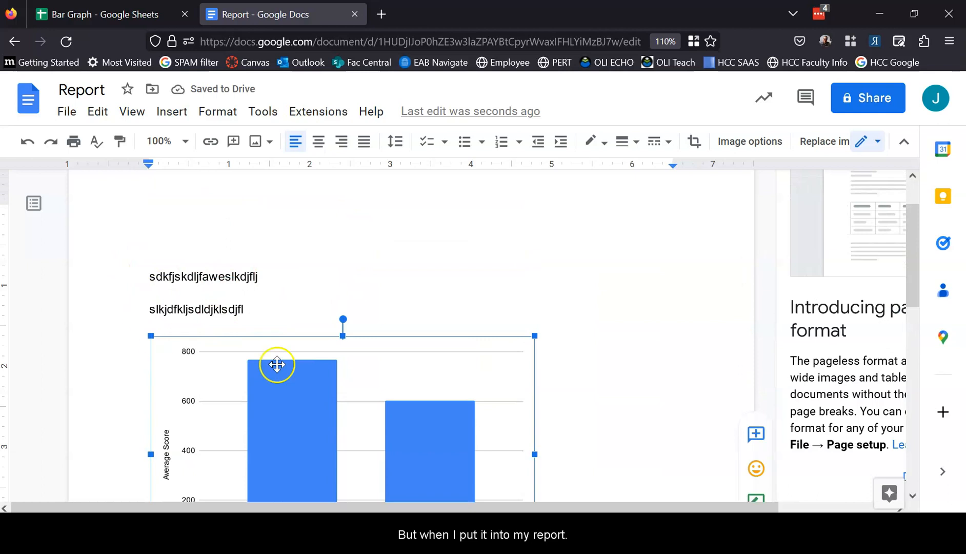
pyautogui.scroll(-5, 394, 345)
pyautogui.scroll(3, 409, 362)
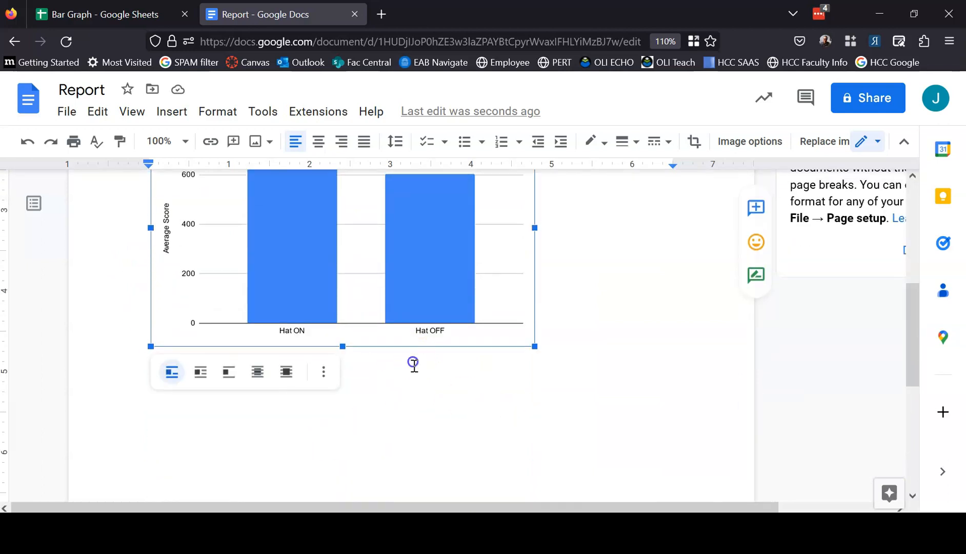
# Below the chart, write "Caption: Average scores for the Go-No Go game with lucky hat ON (7 scores) and lucky hat OFF (6 scores)."
pyautogui.scroll(-2, 409, 462)
pyautogui.scroll(2, 425, 470)
pyautogui.scroll(-3, 424, 470)
pyautogui.click(606, 247)
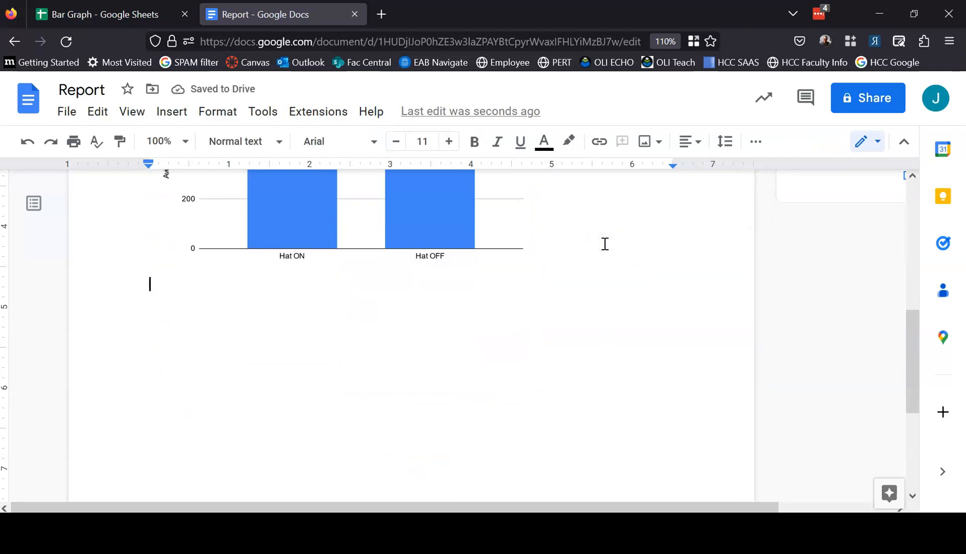
pyautogui.scroll(3, 410, 370)
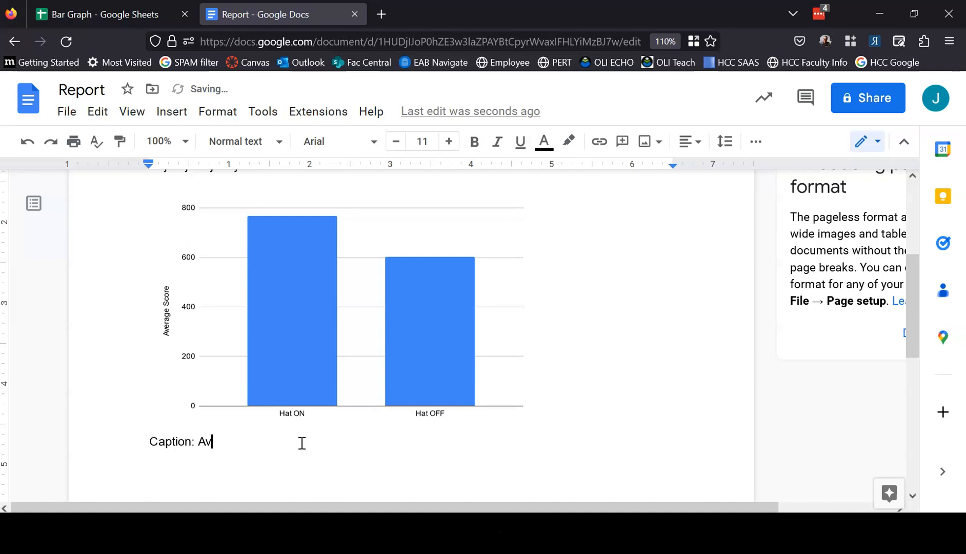
pyautogui.write('erage scores for the G')
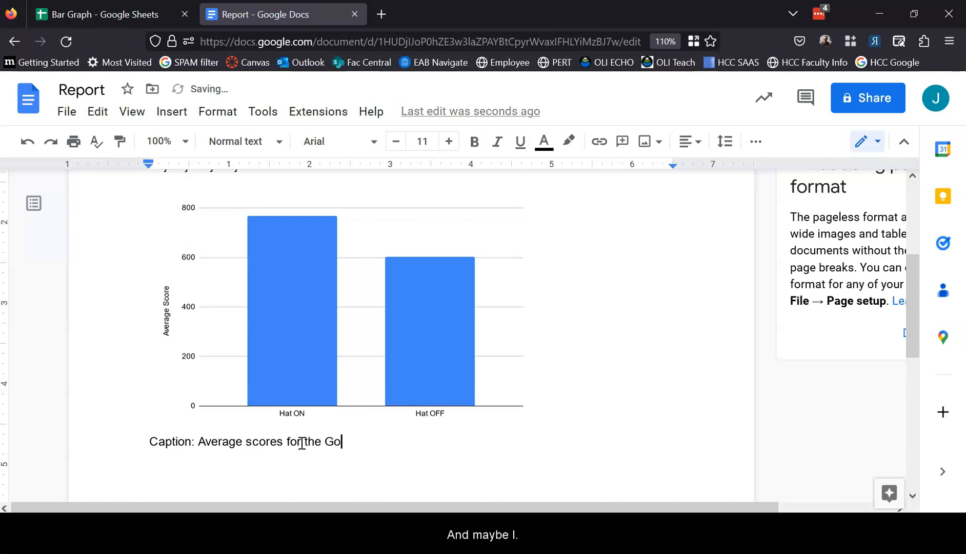
pyautogui.write('o')
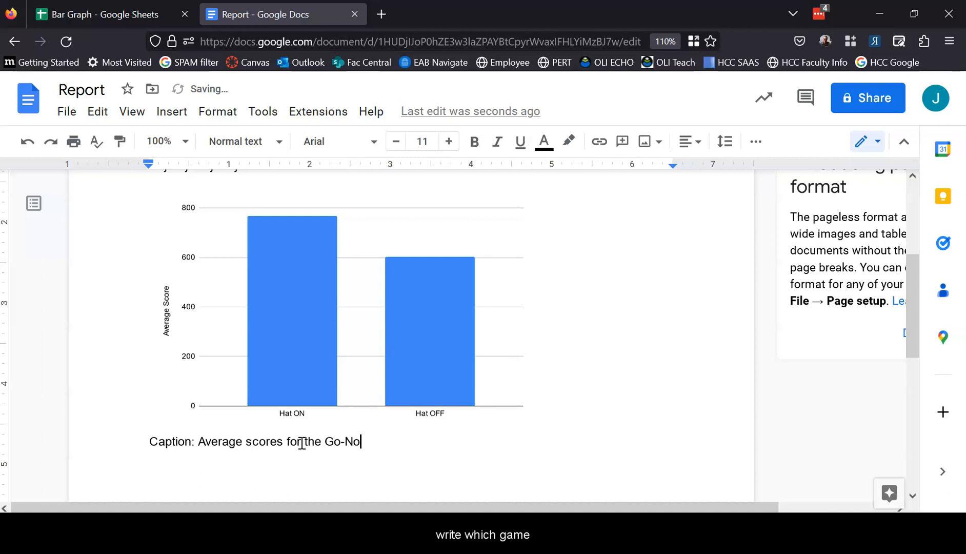
pyautogui.write(' Go')
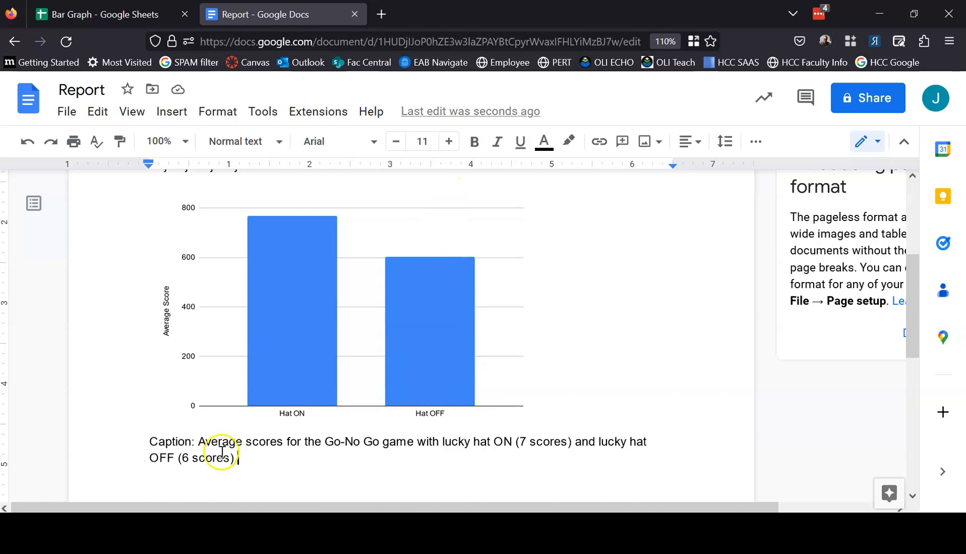
pyautogui.scroll(-3, 281, 459)
pyautogui.scroll(3, 303, 435)
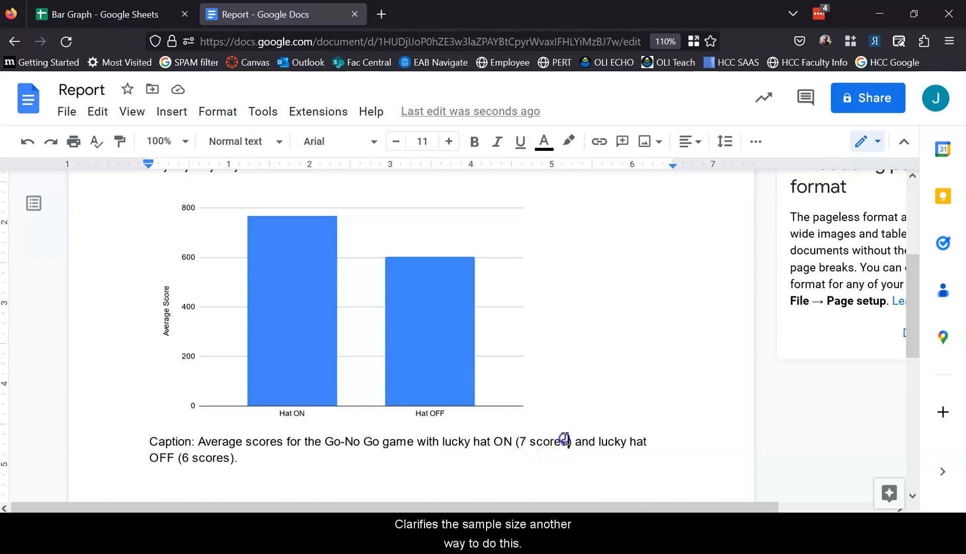
# Replace the score counts in the caption's parentheses with "N=7" for lucky hat ON and "N=6" for lucky hat OFF
pyautogui.moveTo(564, 440); pyautogui.dragTo(536, 442)
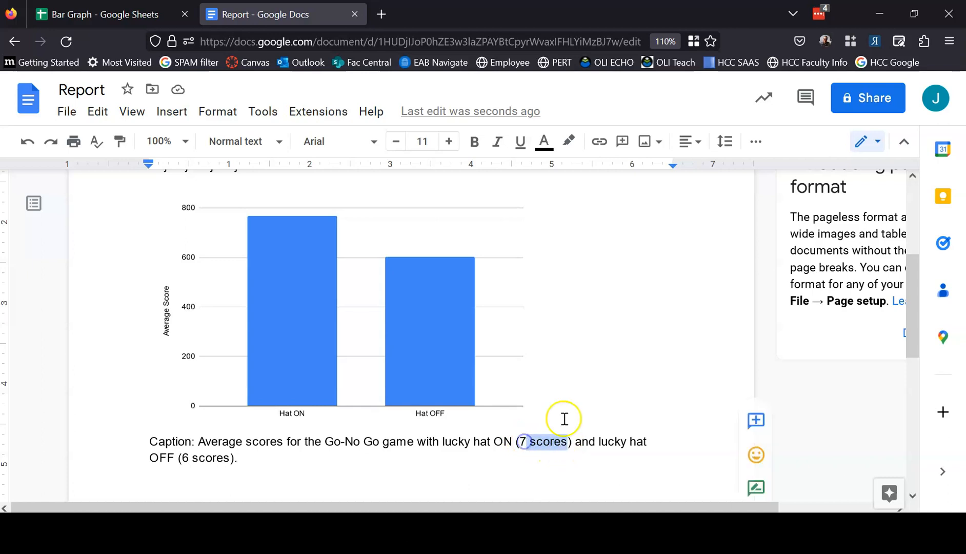
pyautogui.press('BackSpace')
pyautogui.press('BackSpace')
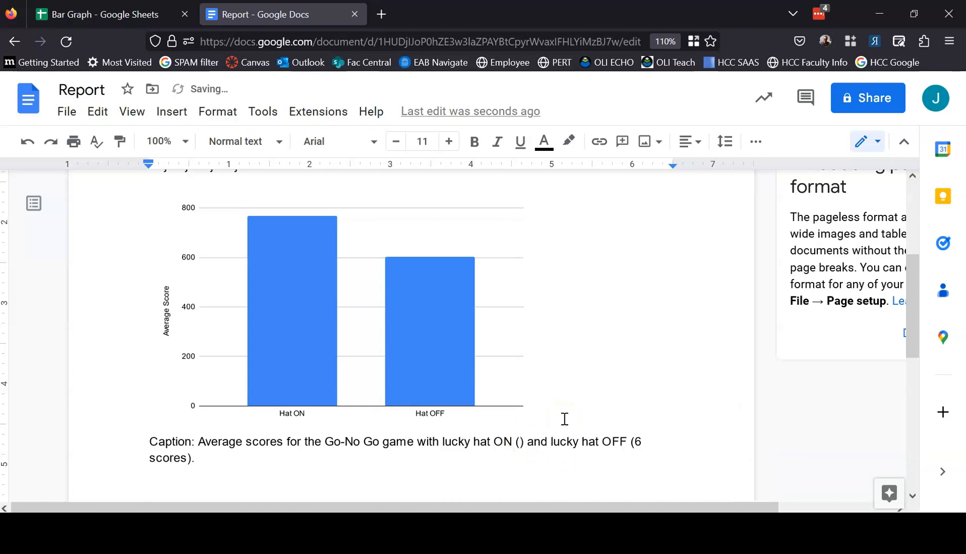
pyautogui.write('N=')
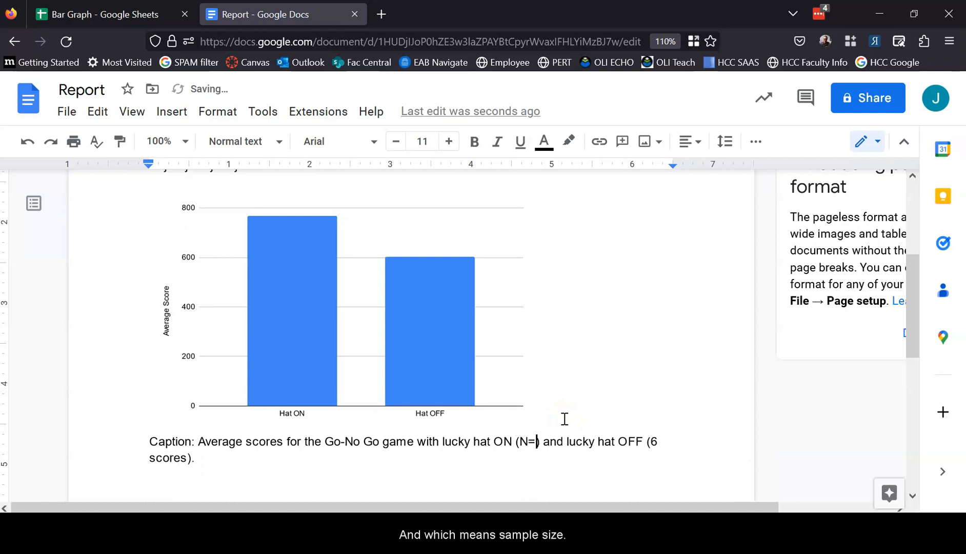
pyautogui.write('7')
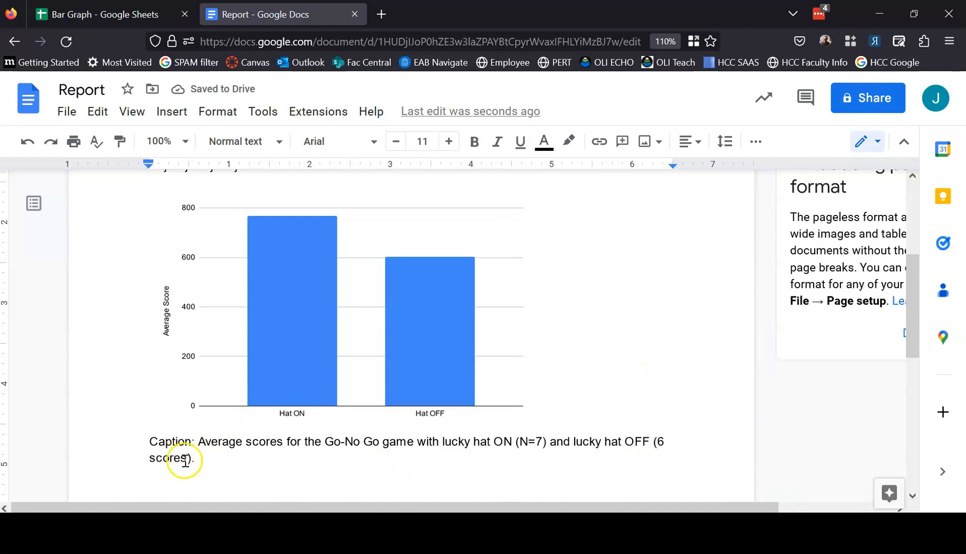
pyautogui.press('BackSpace')
pyautogui.press('BackSpace')
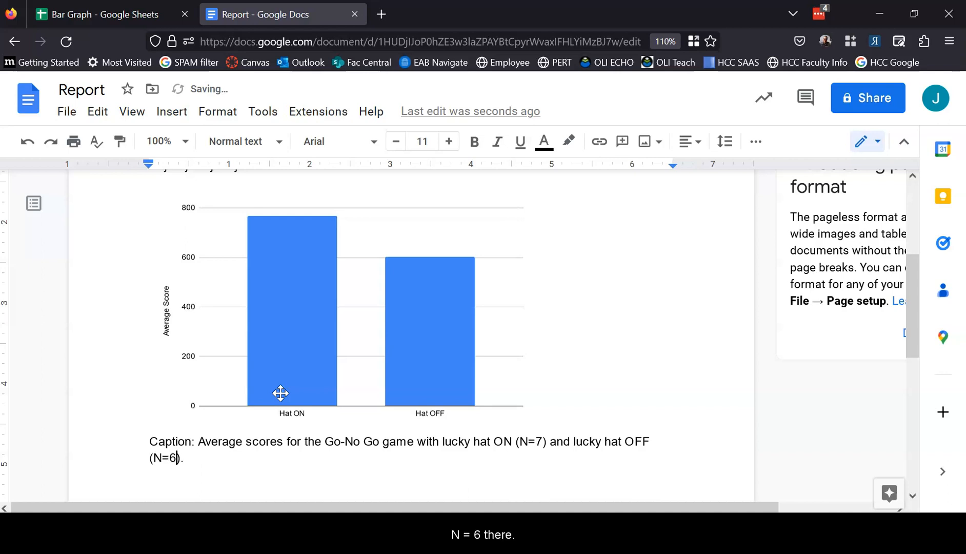
pyautogui.click(229, 466)
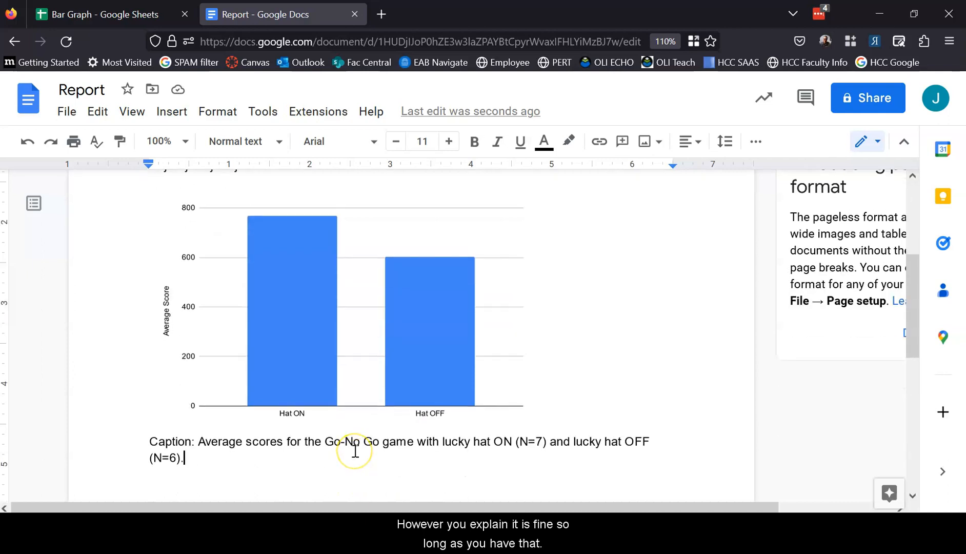
pyautogui.scroll(1, 377, 456)
pyautogui.scroll(-1, 384, 456)
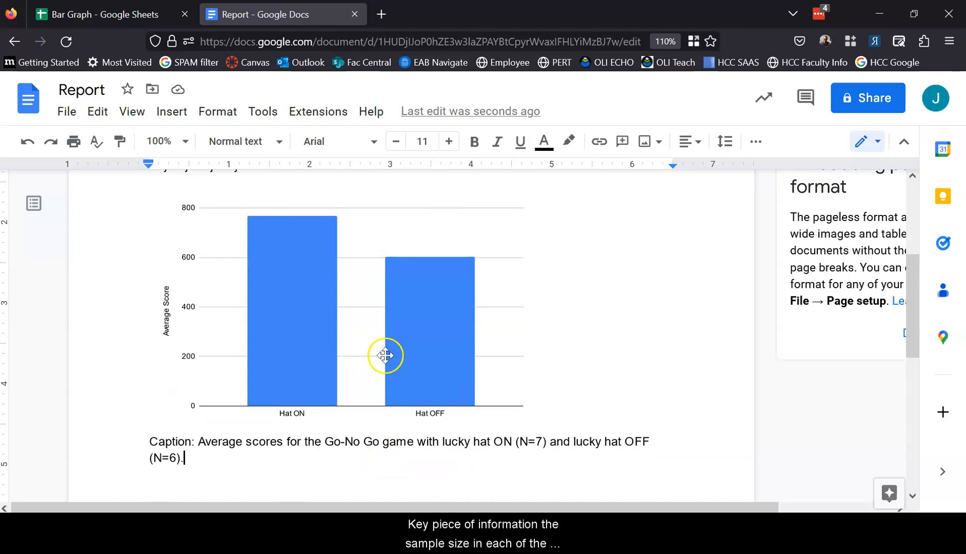
pyautogui.scroll(1, 336, 390)
pyautogui.scroll(-1, 337, 390)
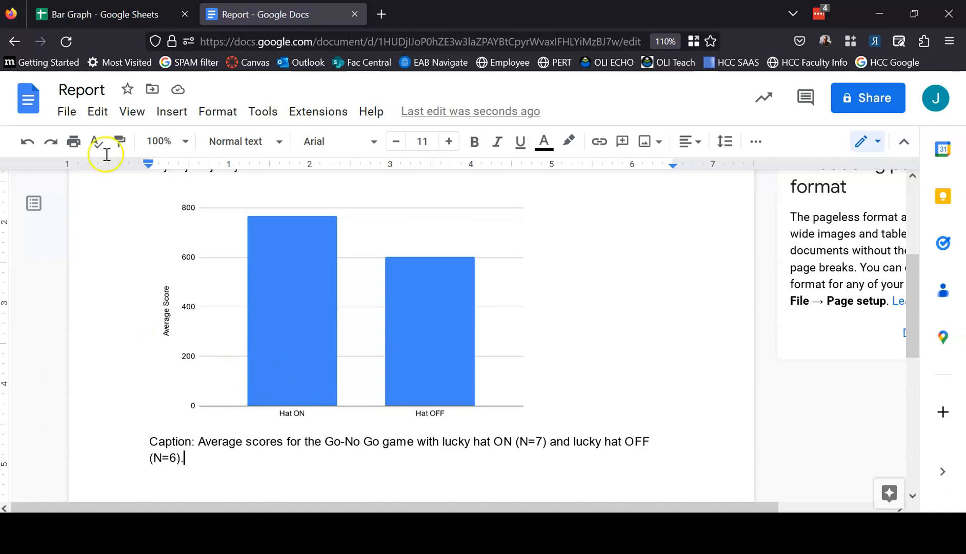
# Switch to the Bar Graph spreadsheet and move the chart off the Hat ON and Hat OFF averages, into columns E to K
pyautogui.click(87, 14)
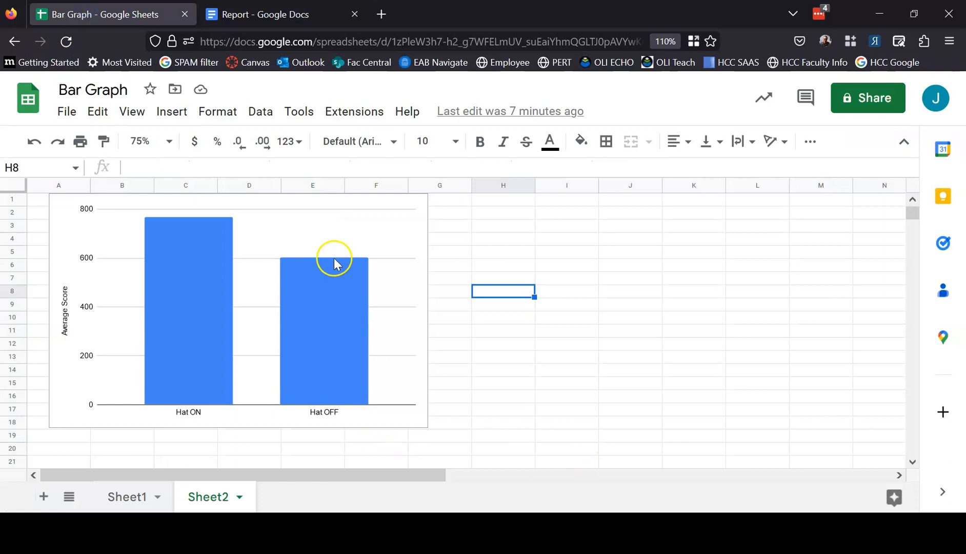
pyautogui.click(343, 229)
pyautogui.moveTo(358, 209); pyautogui.dragTo(608, 228)
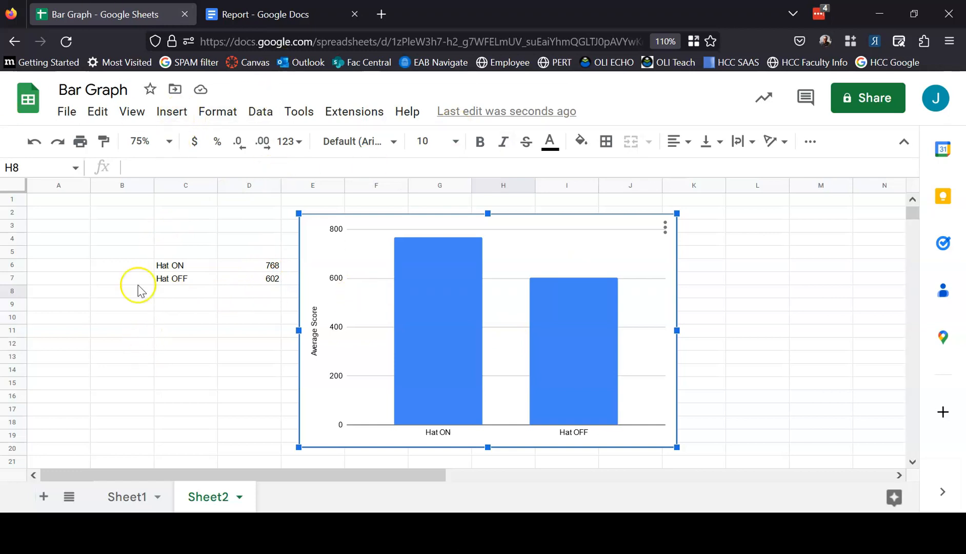
pyautogui.click(173, 114)
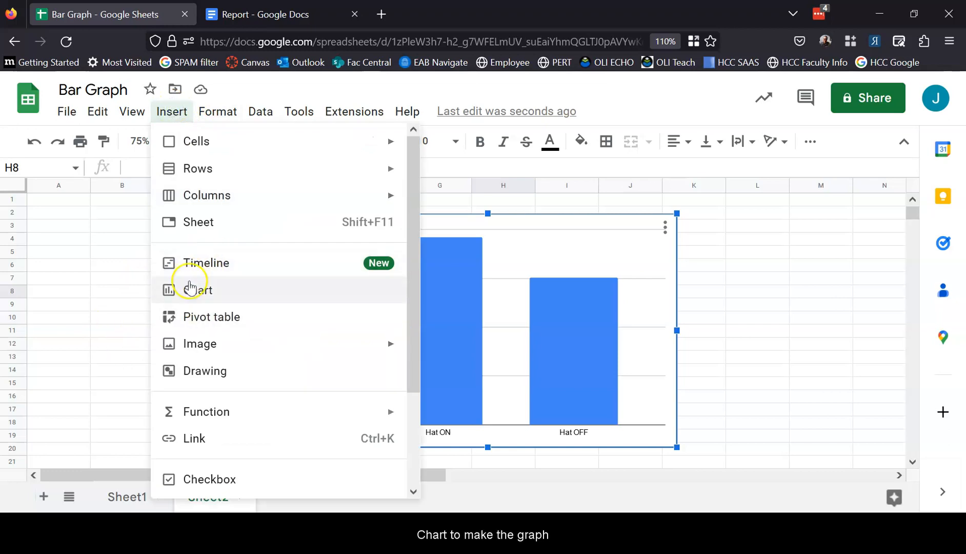
pyautogui.click(55, 253)
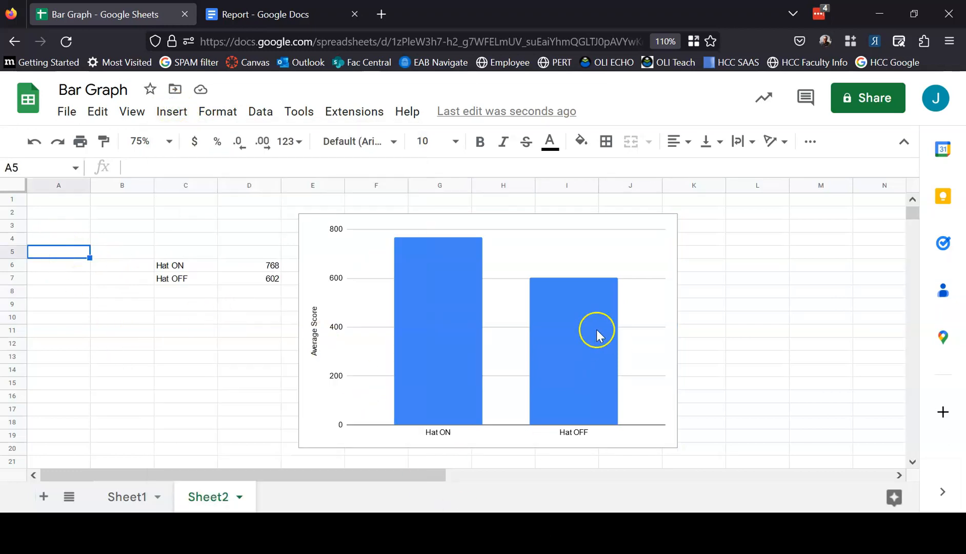